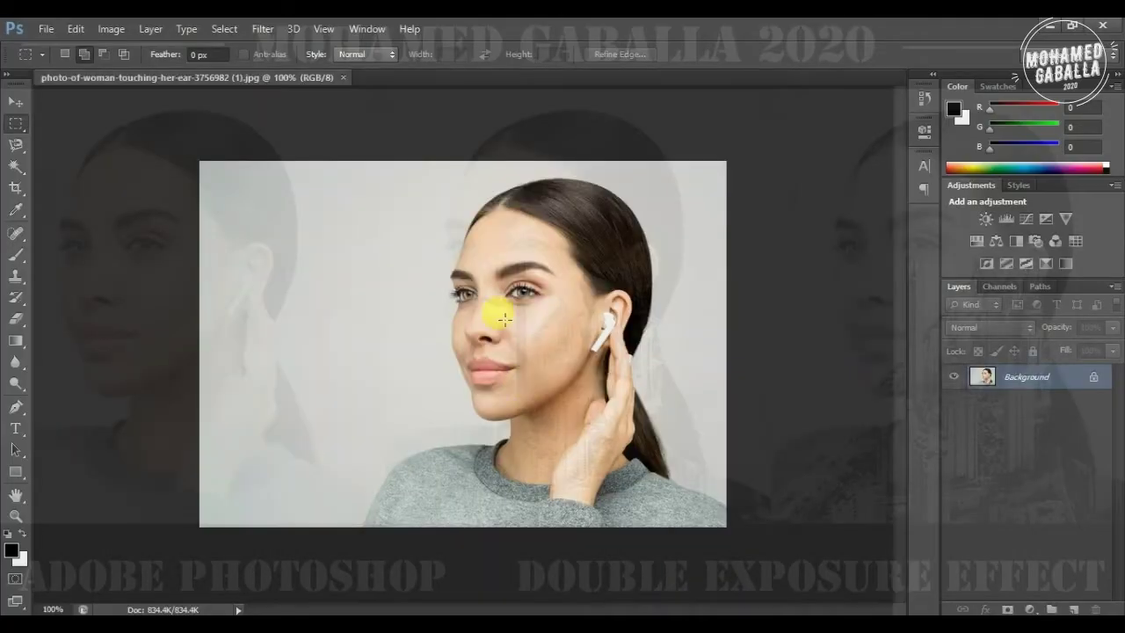
Step: Convert the locked Background into an editable layer and select the light backdrop around the woman with the Magic Wand tool
{"action": "double_click", "coordinate": [1094, 380]}
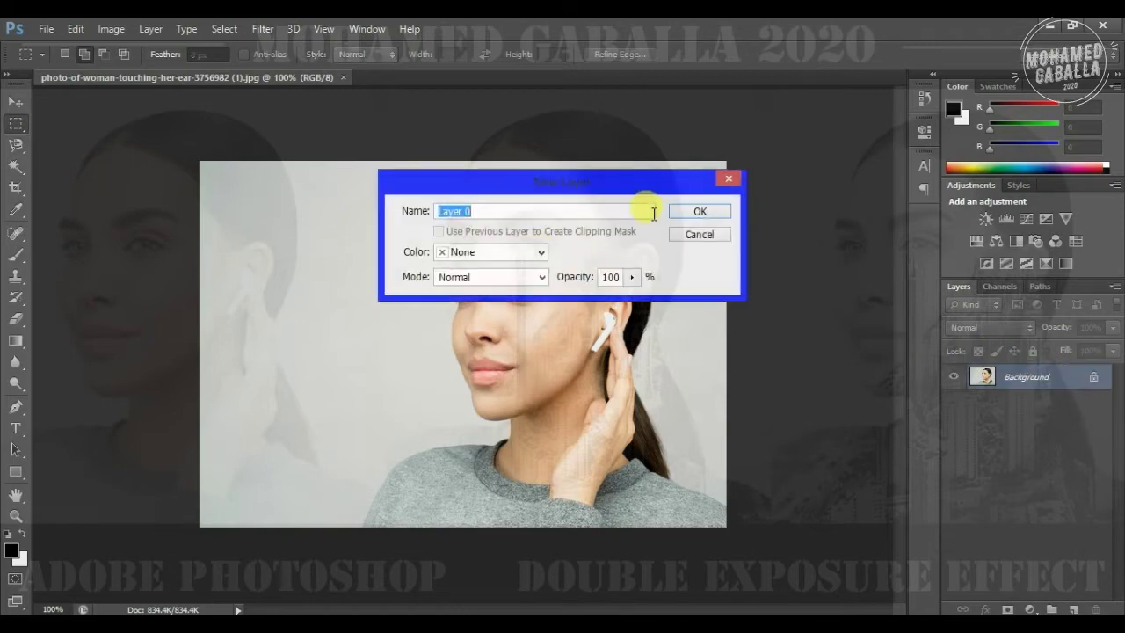
{"action": "left_click", "coordinate": [695, 212]}
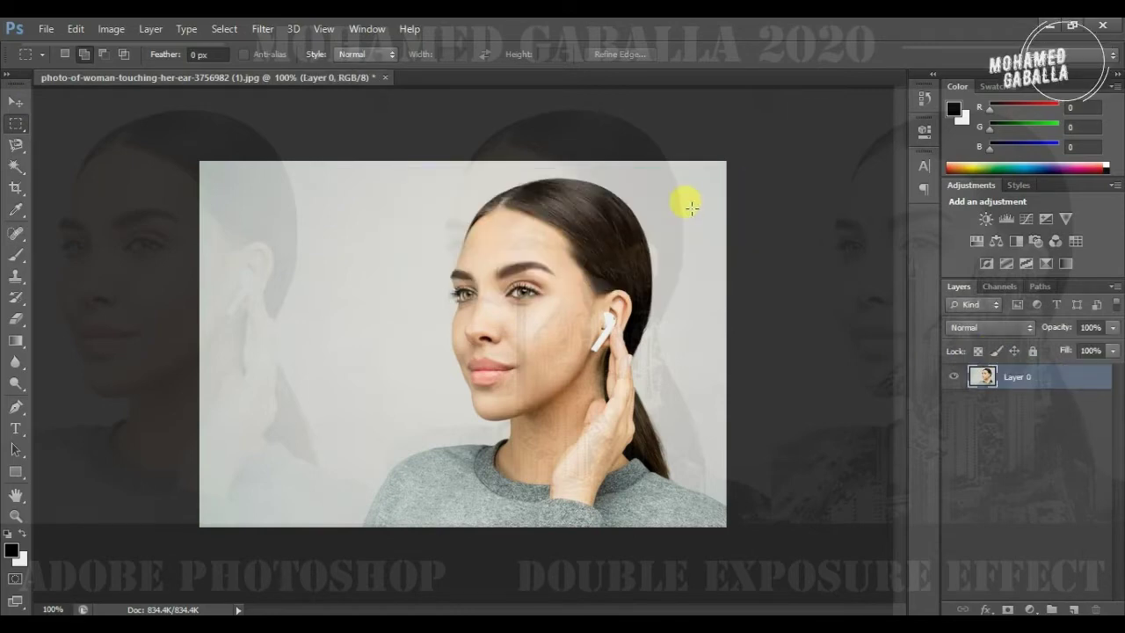
{"action": "left_click", "coordinate": [20, 173]}
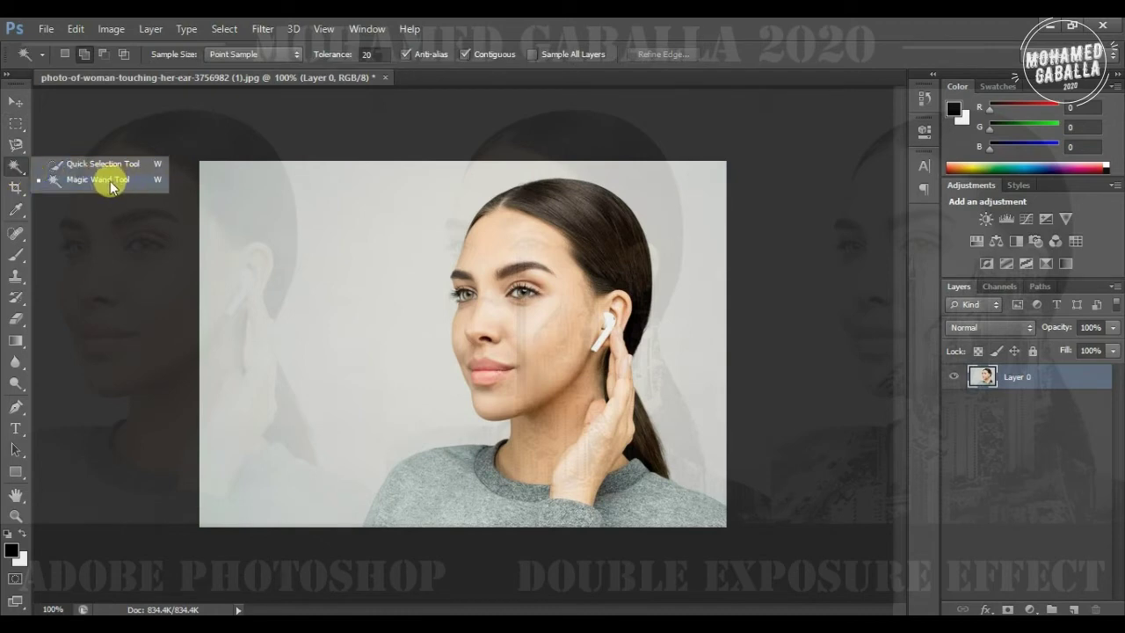
{"action": "left_click", "coordinate": [128, 182]}
{"action": "left_click", "coordinate": [673, 201]}
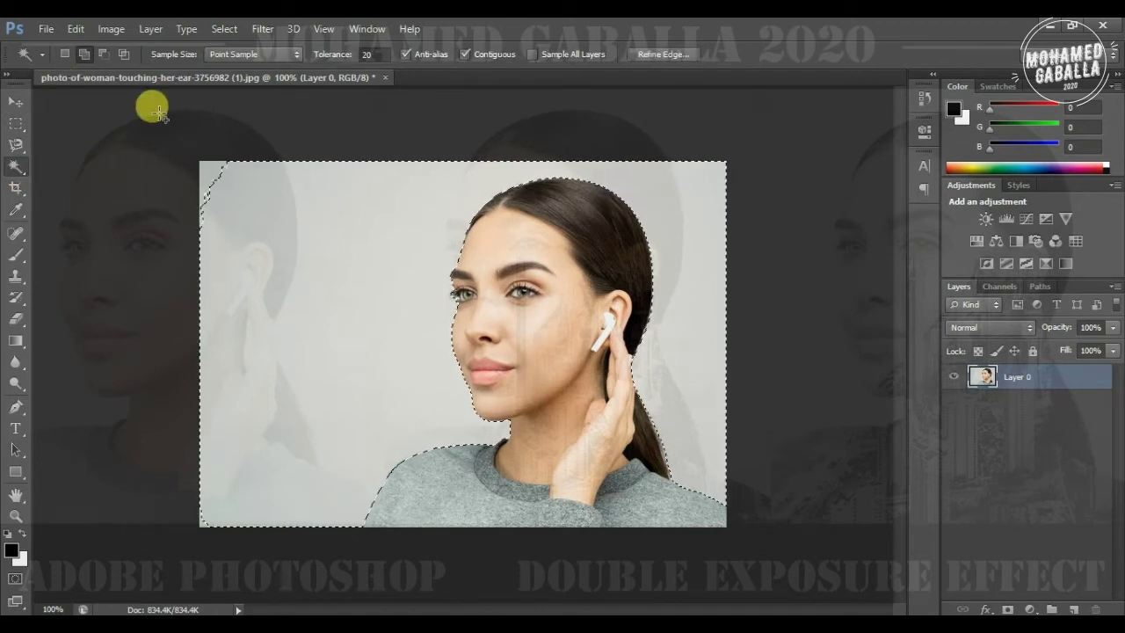
Step: Add the missed corner areas along the photo's left edge to the backdrop selection with the Rectangular Marquee tool
{"action": "left_click", "coordinate": [15, 123]}
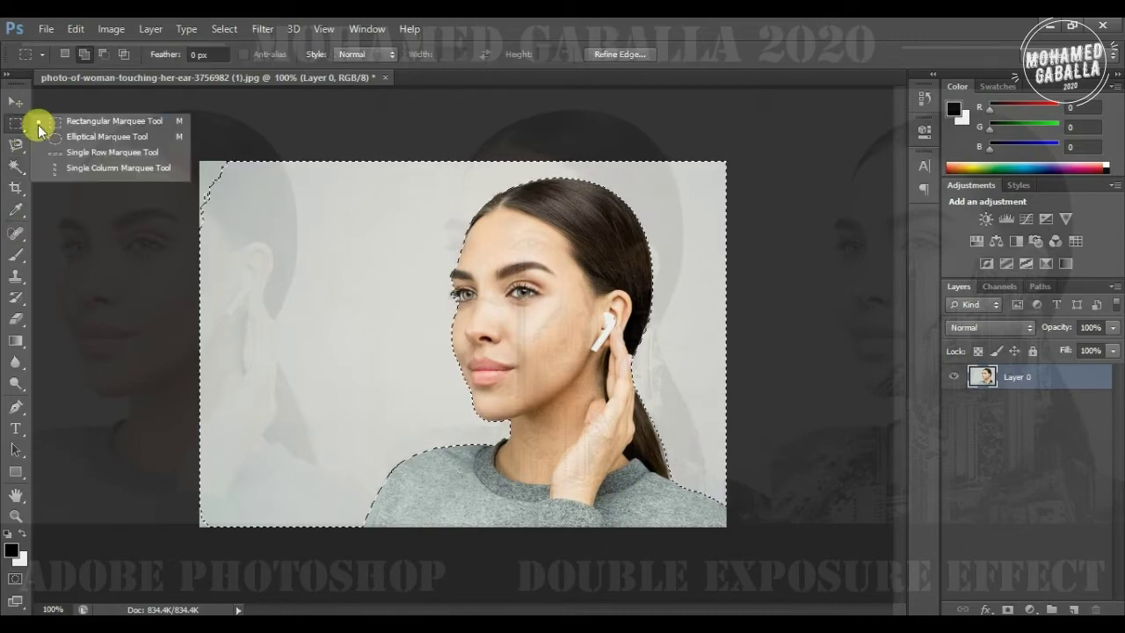
{"action": "left_click", "coordinate": [89, 118]}
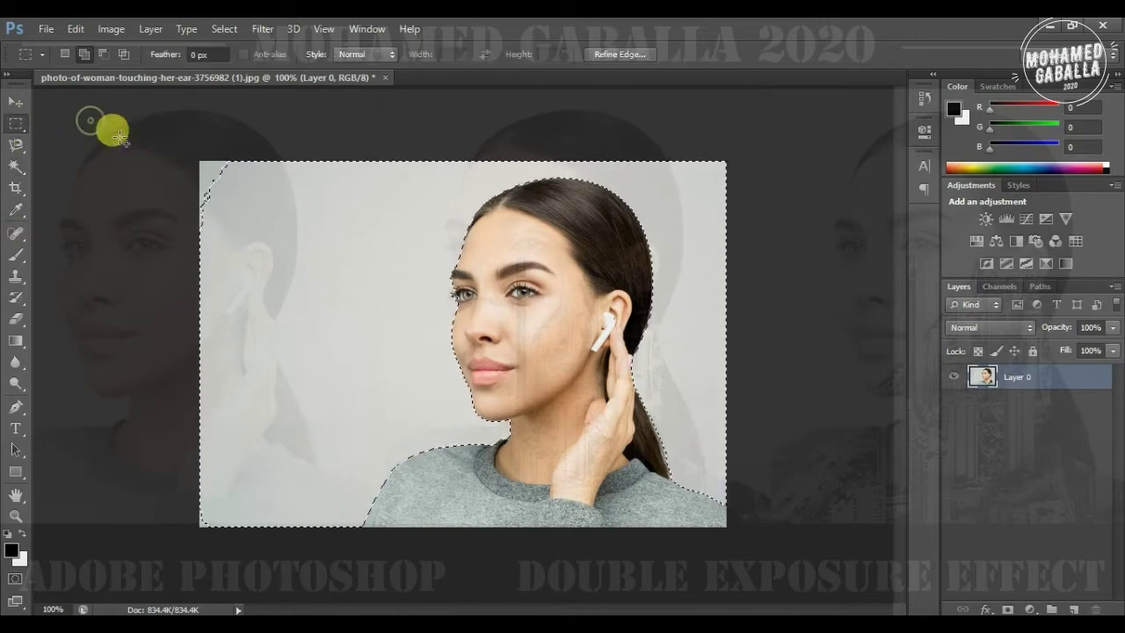
{"action": "left_click", "coordinate": [85, 54]}
{"action": "left_click_drag", "start_coordinate": [231, 188], "coordinate": [122, 110]}
{"action": "left_click_drag", "start_coordinate": [202, 400], "coordinate": [131, 577]}
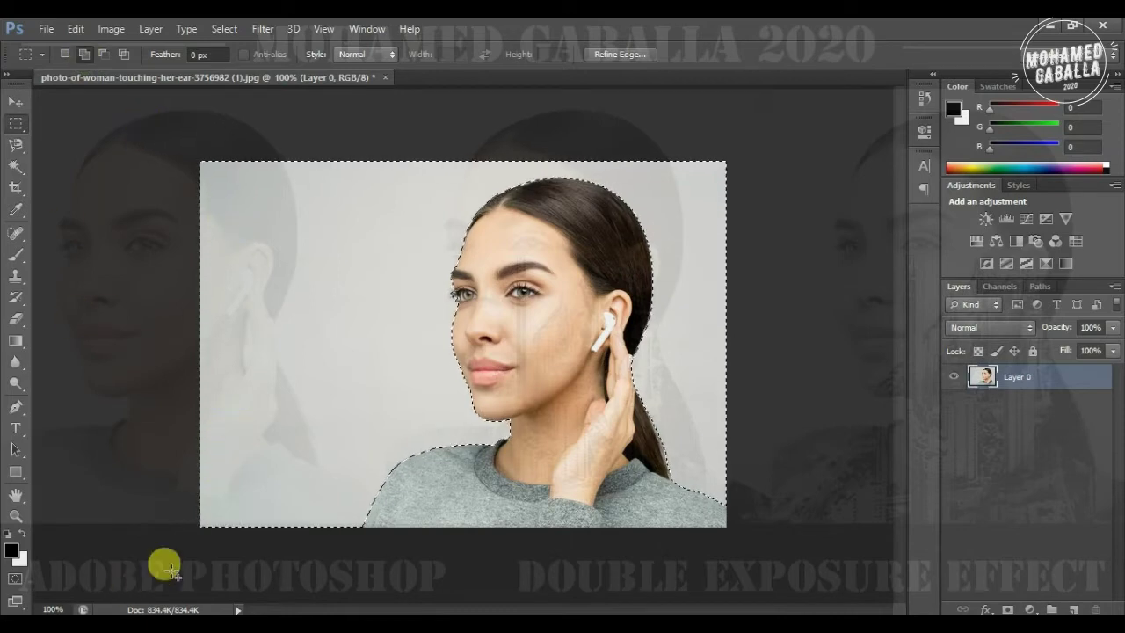
Step: Save the backdrop selection as a new channel named 1
{"action": "left_click", "coordinate": [224, 29]}
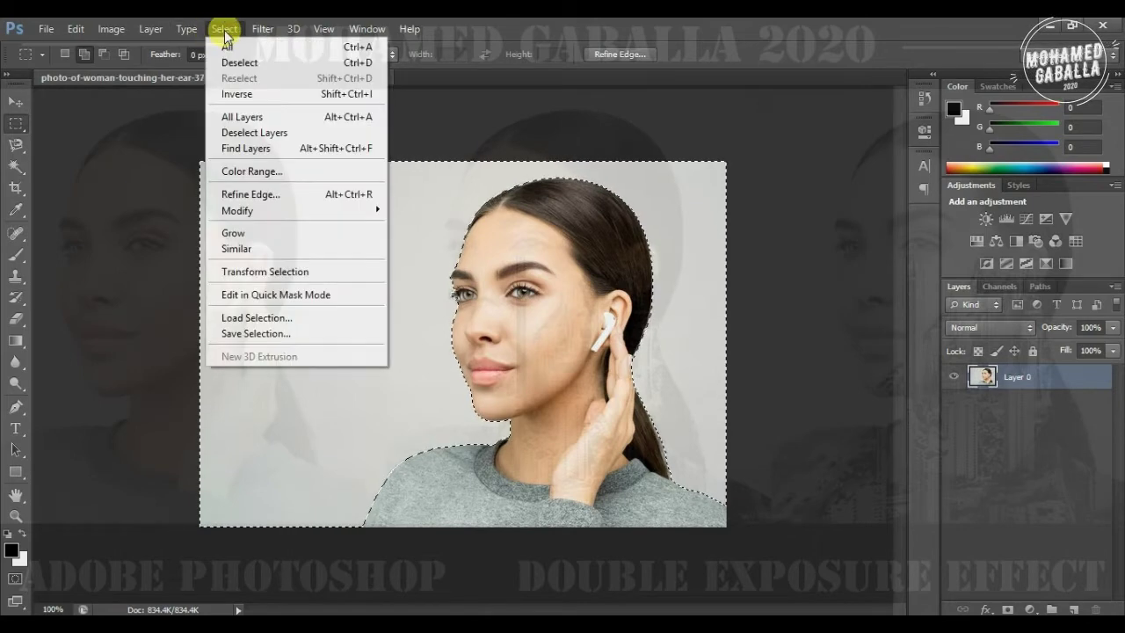
{"action": "left_click", "coordinate": [277, 337]}
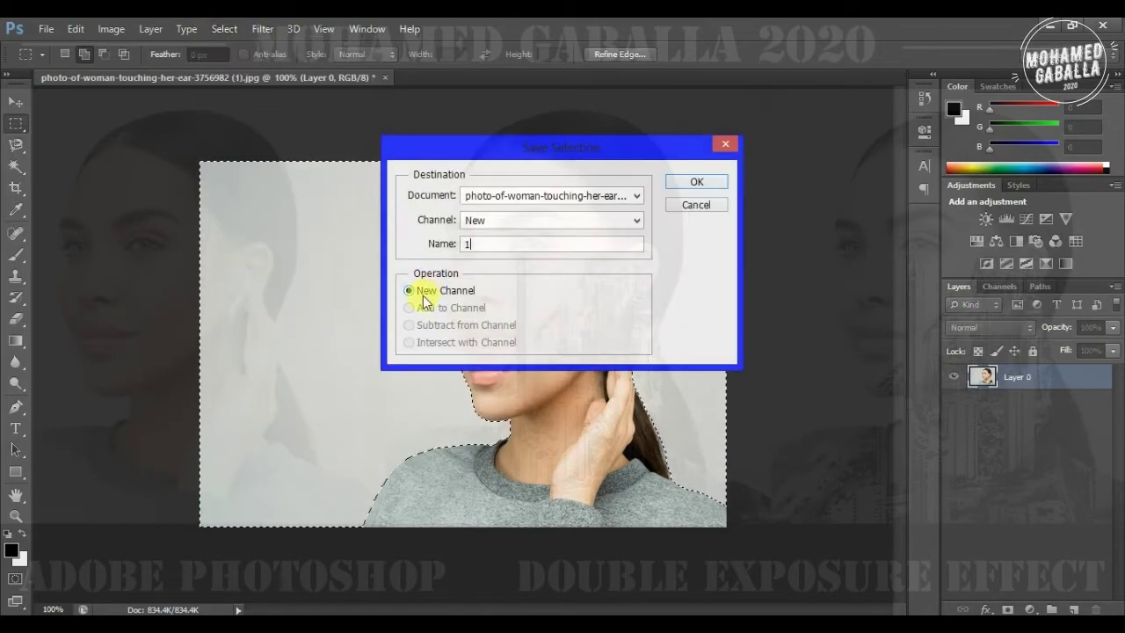
{"action": "left_click", "coordinate": [709, 181]}
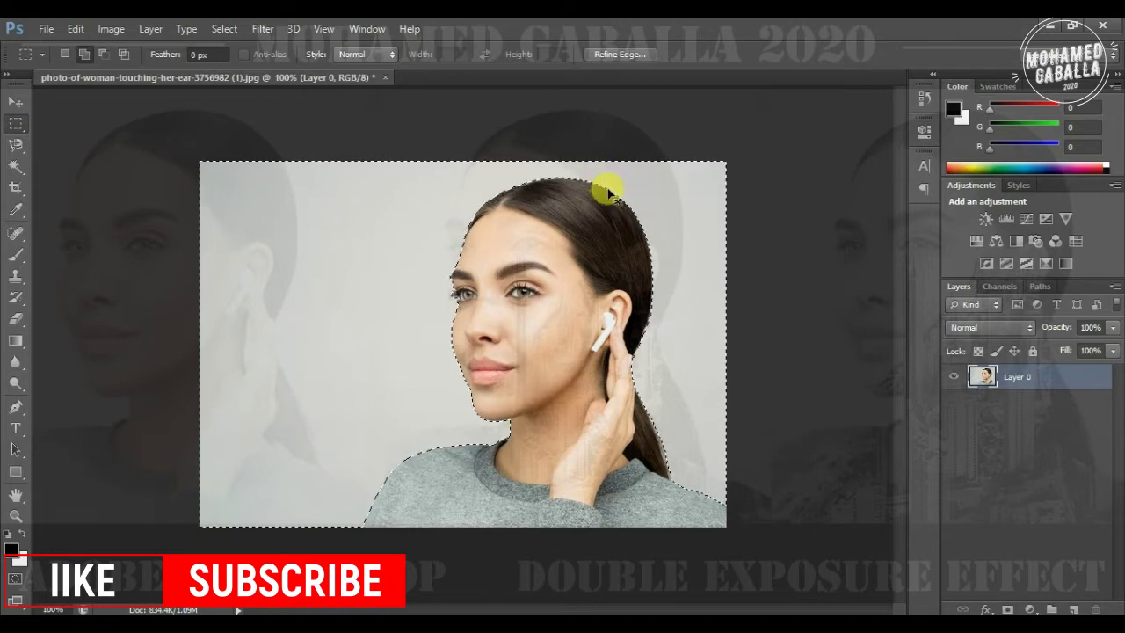
Step: Copy the selected backdrop to a new layer, hide that copy and make Layer 0 active
{"action": "key", "text": "ctrl+j"}
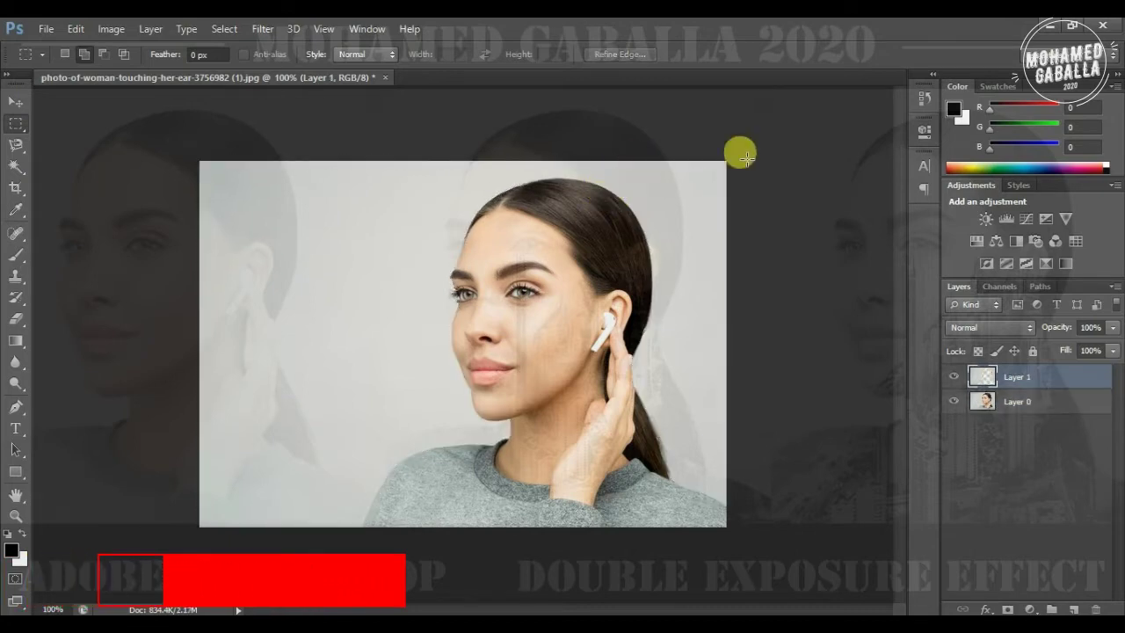
{"action": "left_click", "coordinate": [953, 377]}
{"action": "left_click", "coordinate": [1006, 400]}
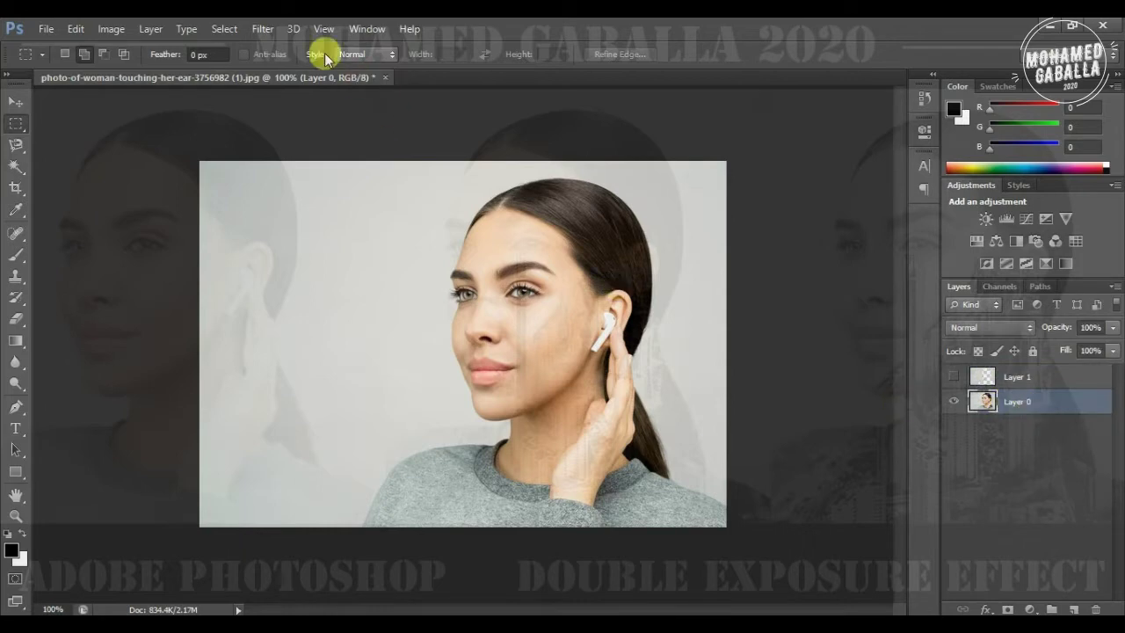
Step: Copy the woman from Layer 0 to a new layer using the inverse of the saved selection 1
{"action": "left_click", "coordinate": [226, 29]}
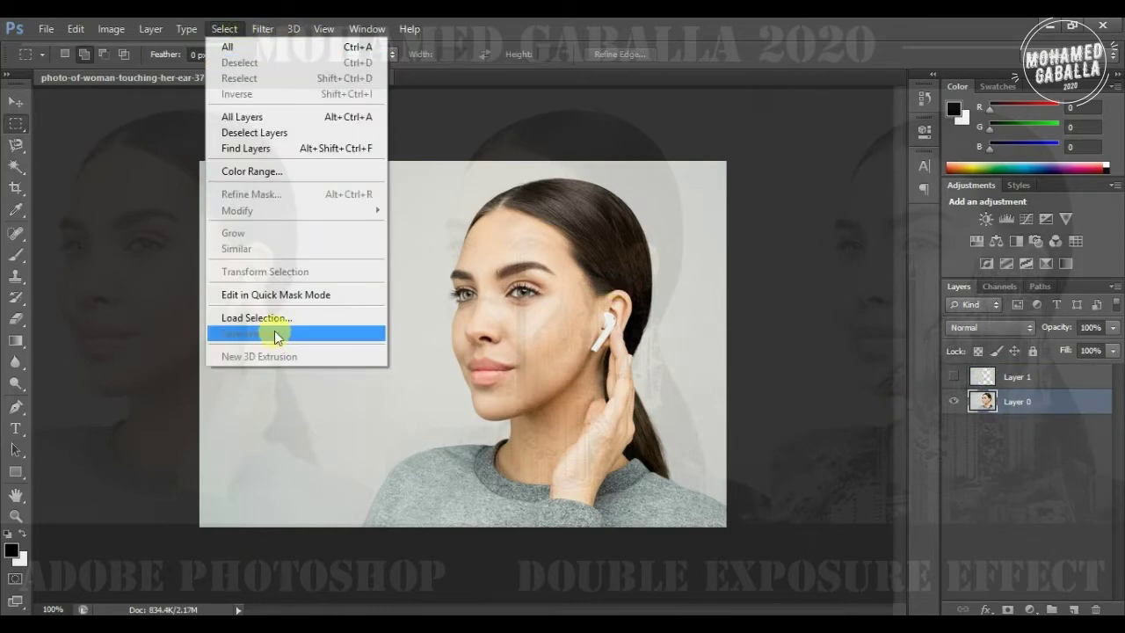
{"action": "left_click", "coordinate": [262, 318]}
{"action": "left_click", "coordinate": [545, 221]}
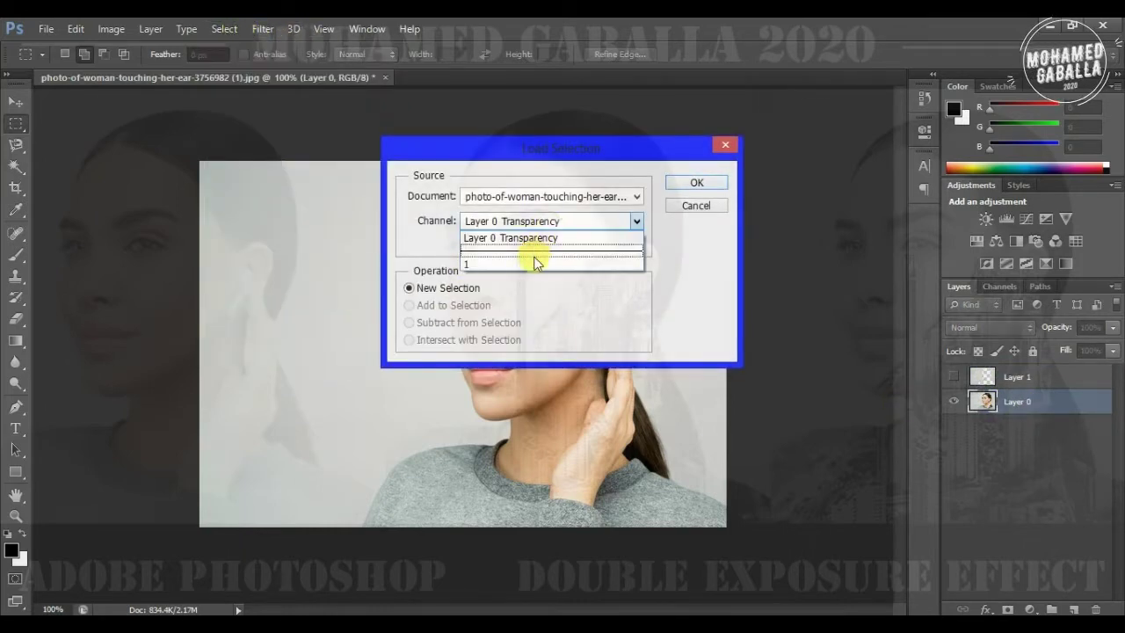
{"action": "left_click", "coordinate": [538, 262]}
{"action": "left_click", "coordinate": [693, 183]}
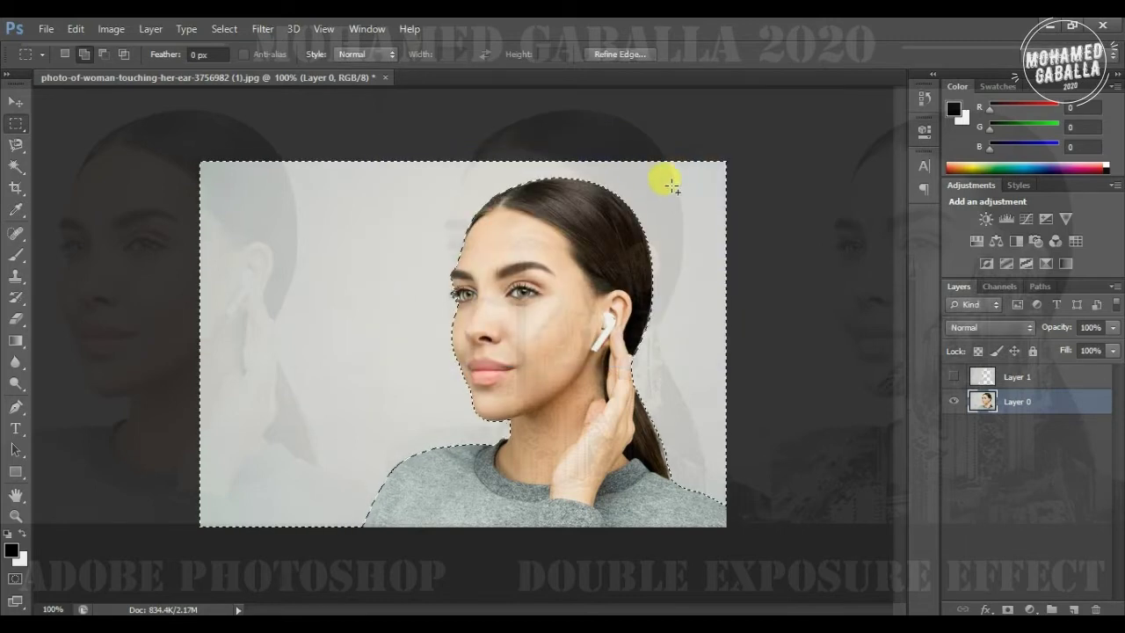
{"action": "key", "text": "ctrl+shift+i"}
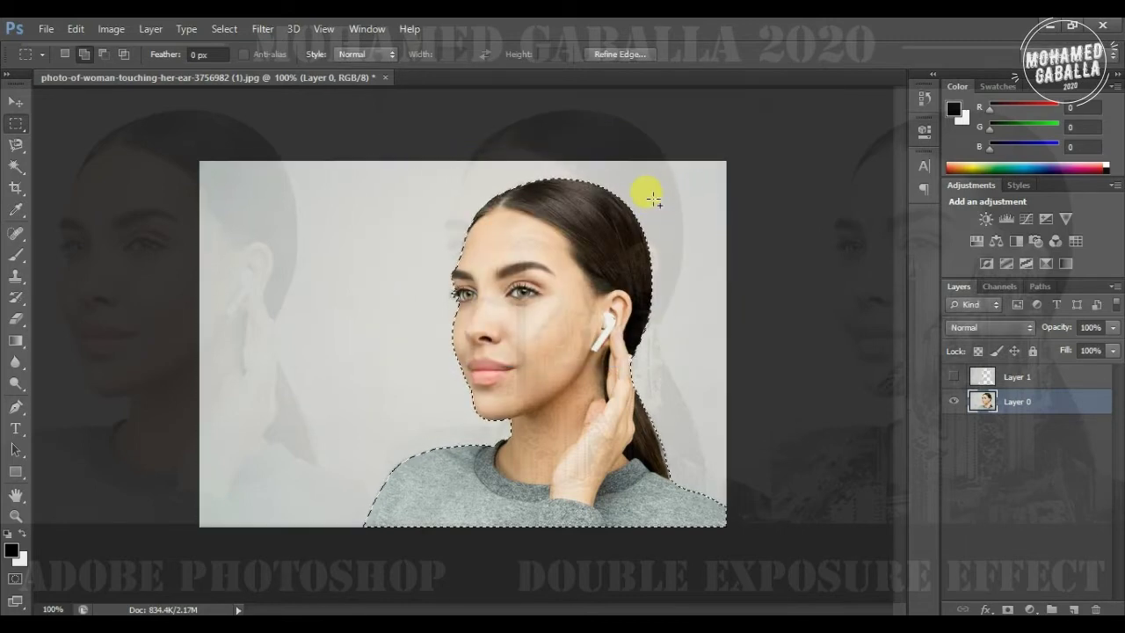
{"action": "key", "text": "ctrl+j"}
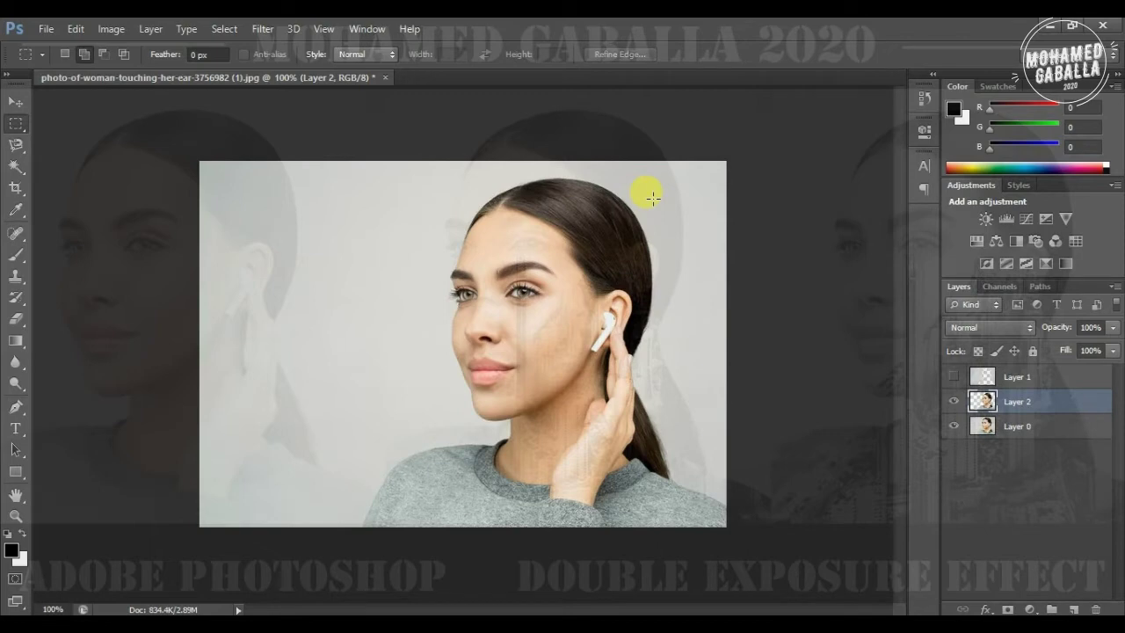
Step: Show the backdrop layer again and delete the original Layer 0
{"action": "left_click", "coordinate": [954, 377]}
{"action": "left_click", "coordinate": [995, 437]}
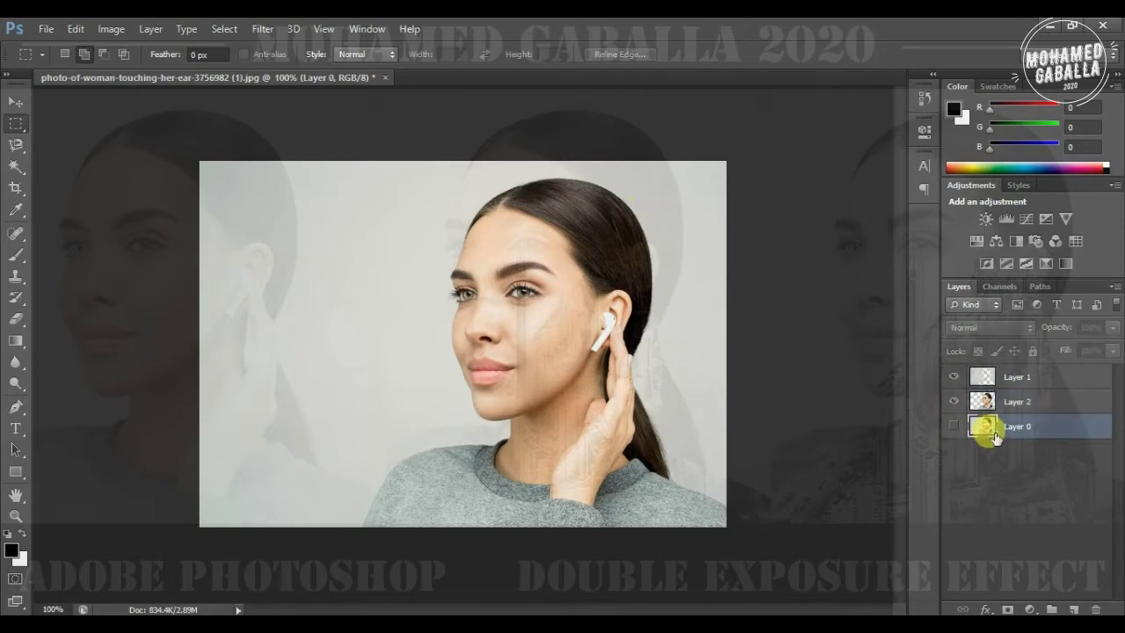
{"action": "key", "text": "Delete"}
{"action": "left_click", "coordinate": [986, 439]}
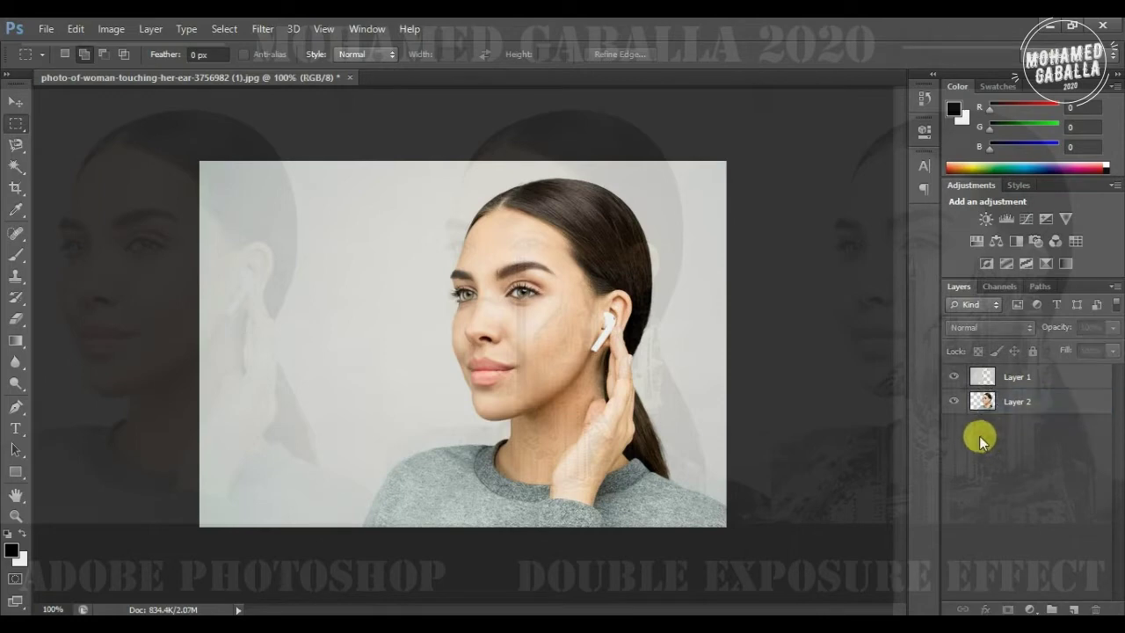
Step: Place the Surfers-Paradise city image from File Explorer into the portrait document and lower its opacity to 53%
{"action": "key", "text": "alt+Tab"}
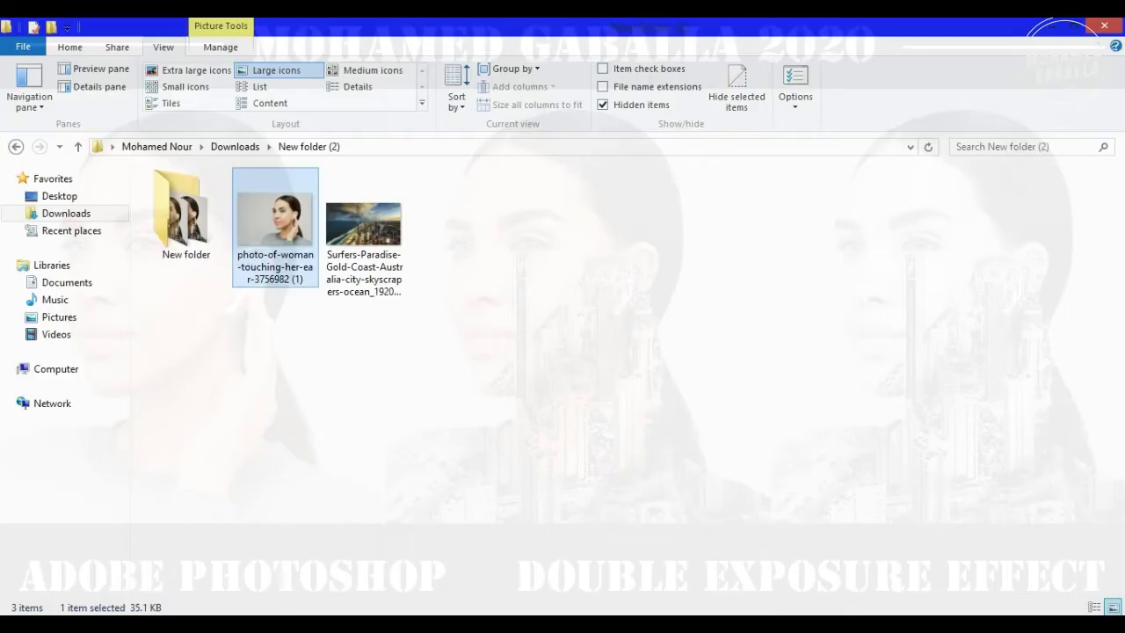
{"action": "left_click_drag", "start_coordinate": [360, 239], "coordinate": [517, 290]}
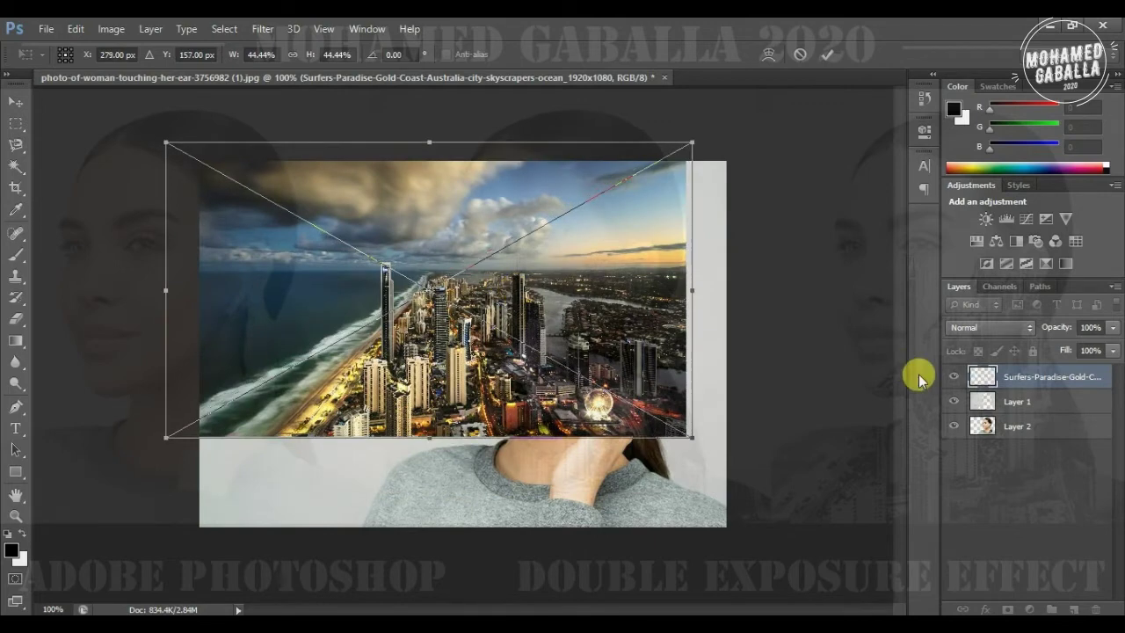
{"action": "left_click_drag", "start_coordinate": [1116, 333], "coordinate": [1080, 341]}
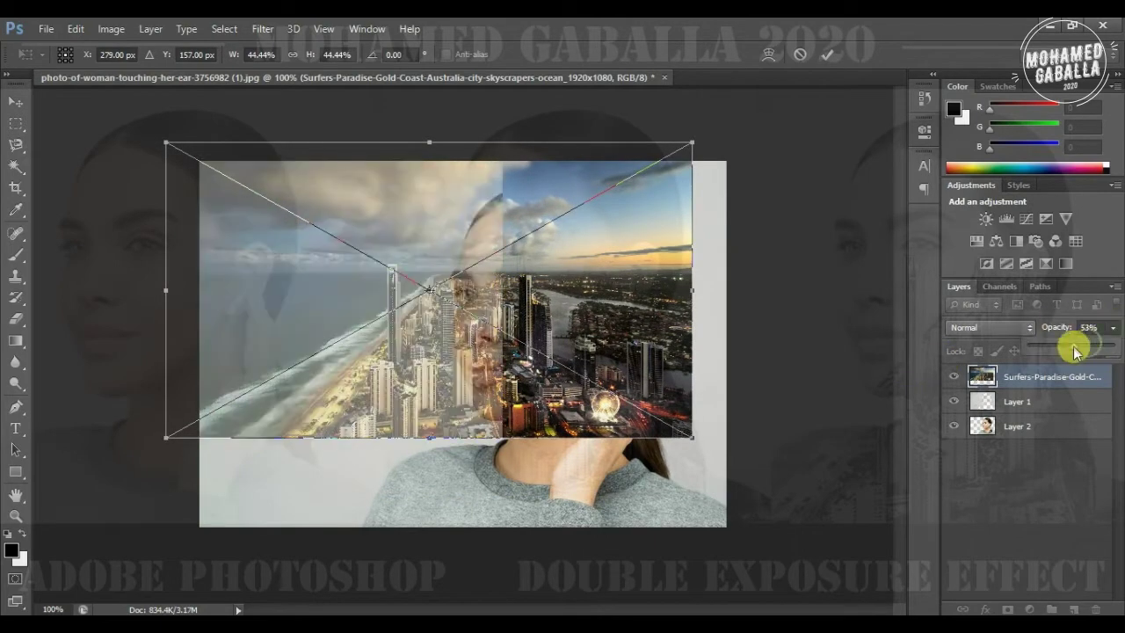
Step: Enlarge the placed city image to about 57.6% width and 61.1% height, positioning its skyscrapers over the woman's face and neck
{"action": "left_click_drag", "start_coordinate": [549, 290], "coordinate": [578, 307]}
{"action": "left_click_drag", "start_coordinate": [725, 457], "coordinate": [880, 529]}
{"action": "left_click_drag", "start_coordinate": [538, 161], "coordinate": [535, 115]}
{"action": "left_click_drag", "start_coordinate": [540, 250], "coordinate": [564, 252]}
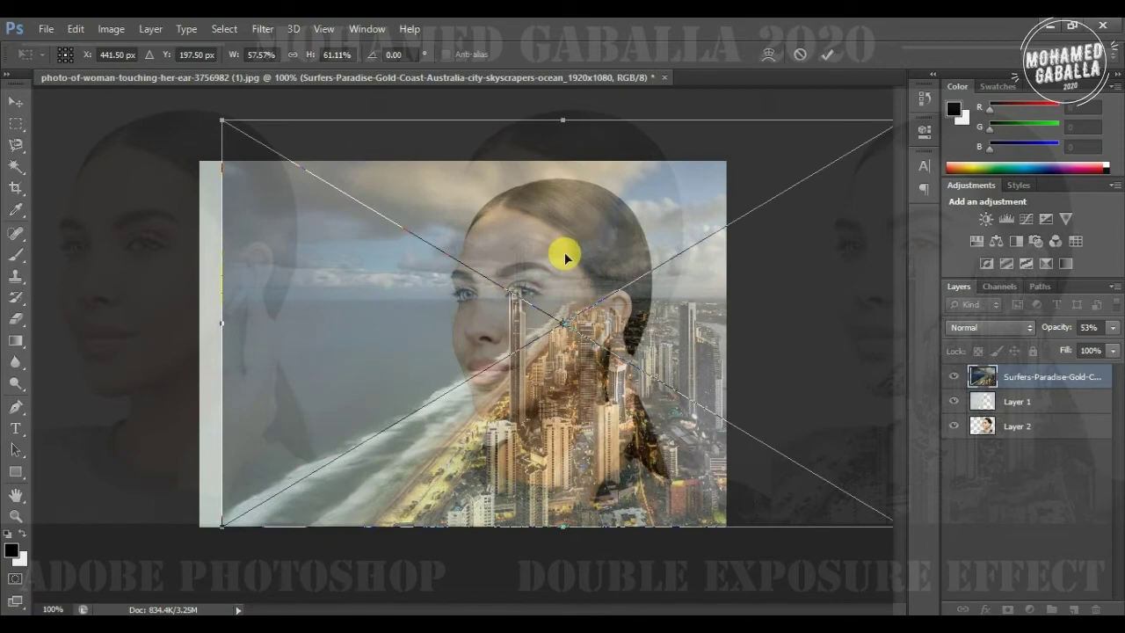
{"action": "key", "text": "Return"}
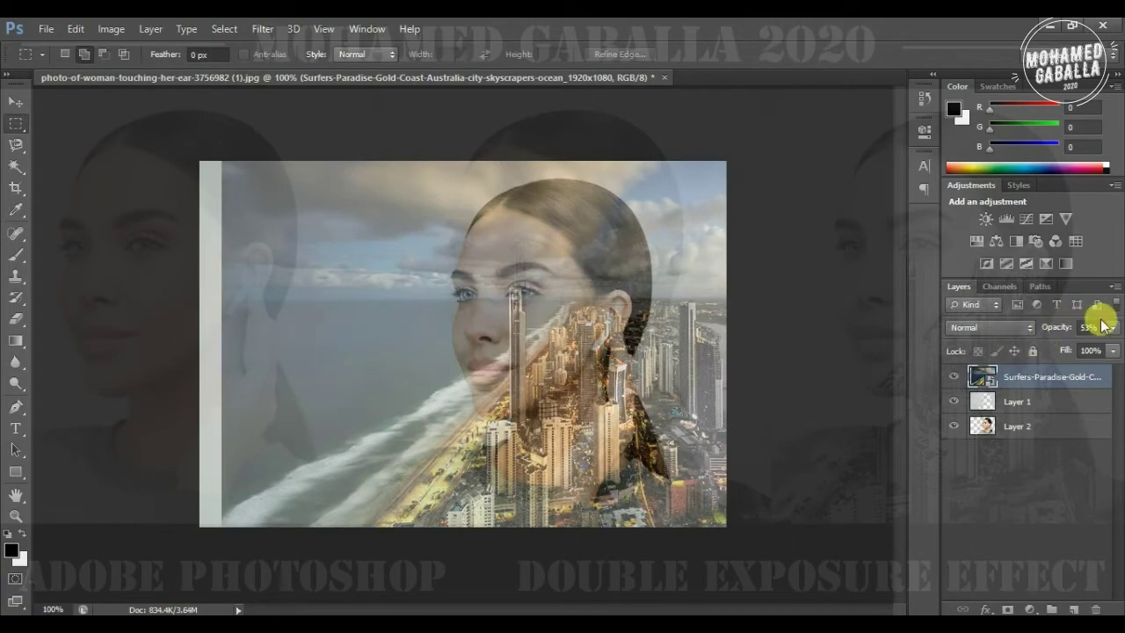
Step: Set the city layer's opacity back to 100%
{"action": "left_click", "coordinate": [1114, 327]}
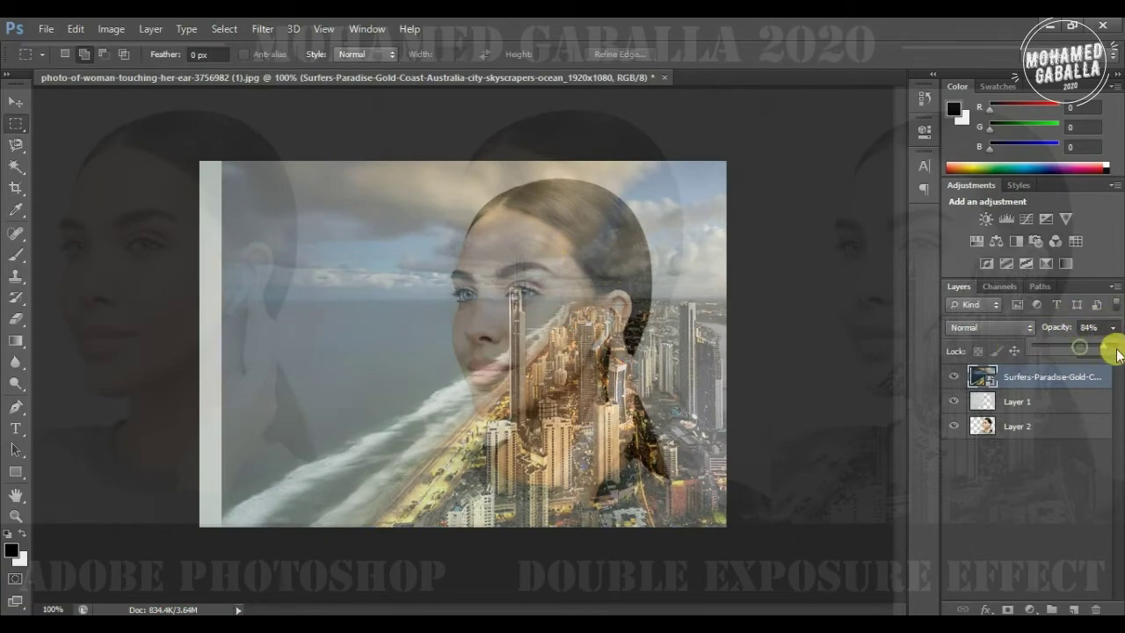
{"action": "left_click_drag", "start_coordinate": [1077, 349], "coordinate": [1116, 349]}
{"action": "left_click", "coordinate": [803, 422]}
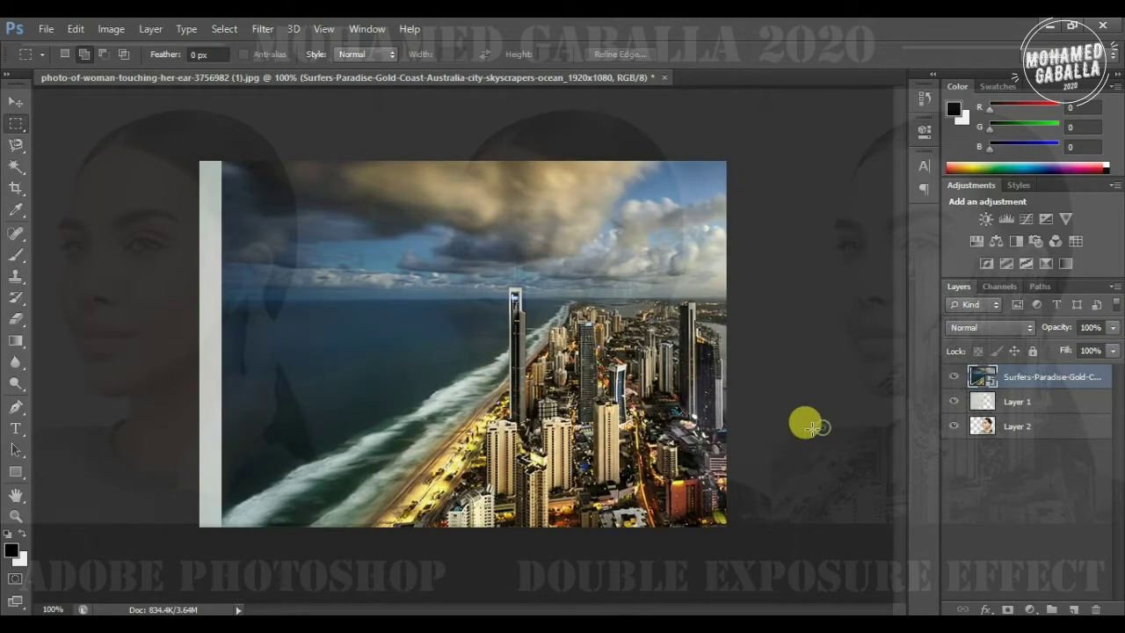
Step: Set the city layer's blending mode to Multiply
{"action": "left_click", "coordinate": [1003, 327]}
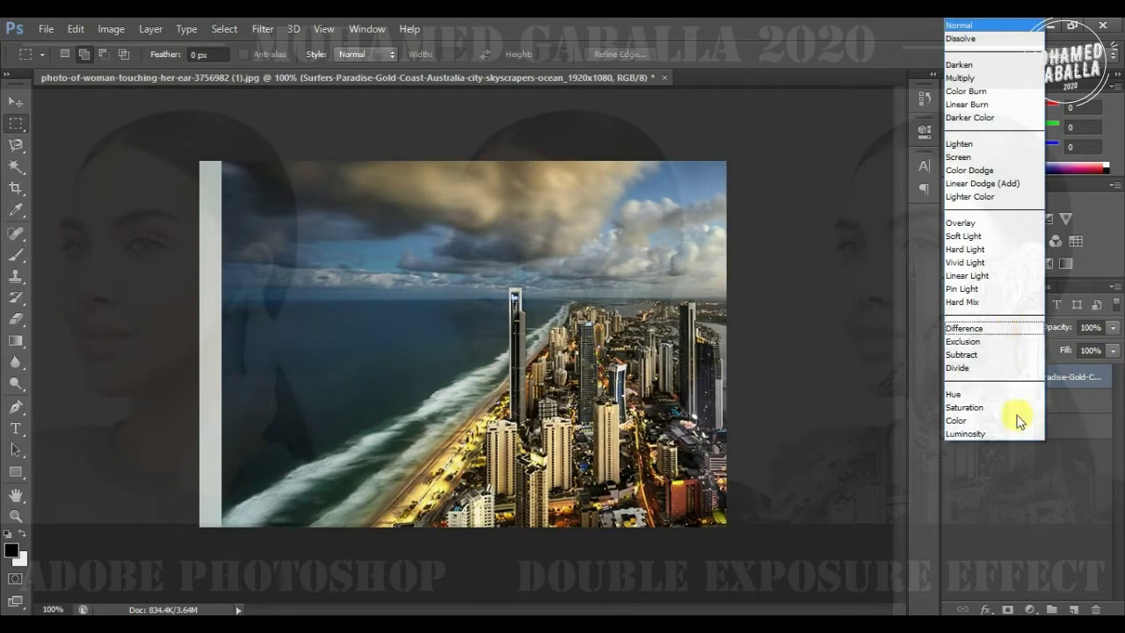
{"action": "left_click", "coordinate": [1034, 495]}
{"action": "left_click", "coordinate": [983, 331]}
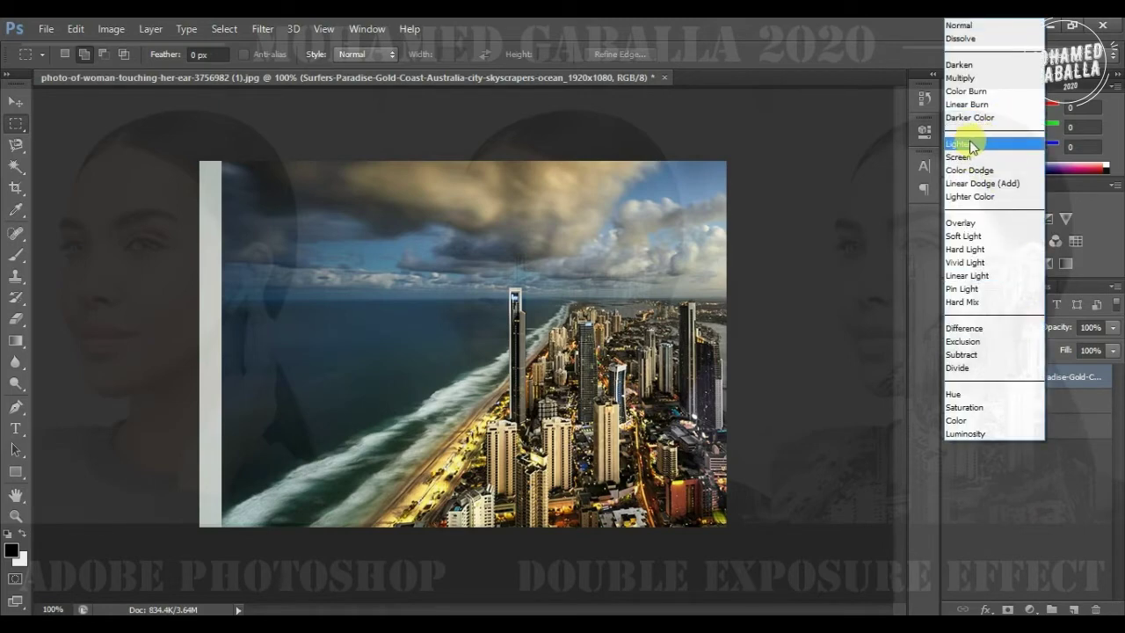
{"action": "left_click", "coordinate": [967, 78]}
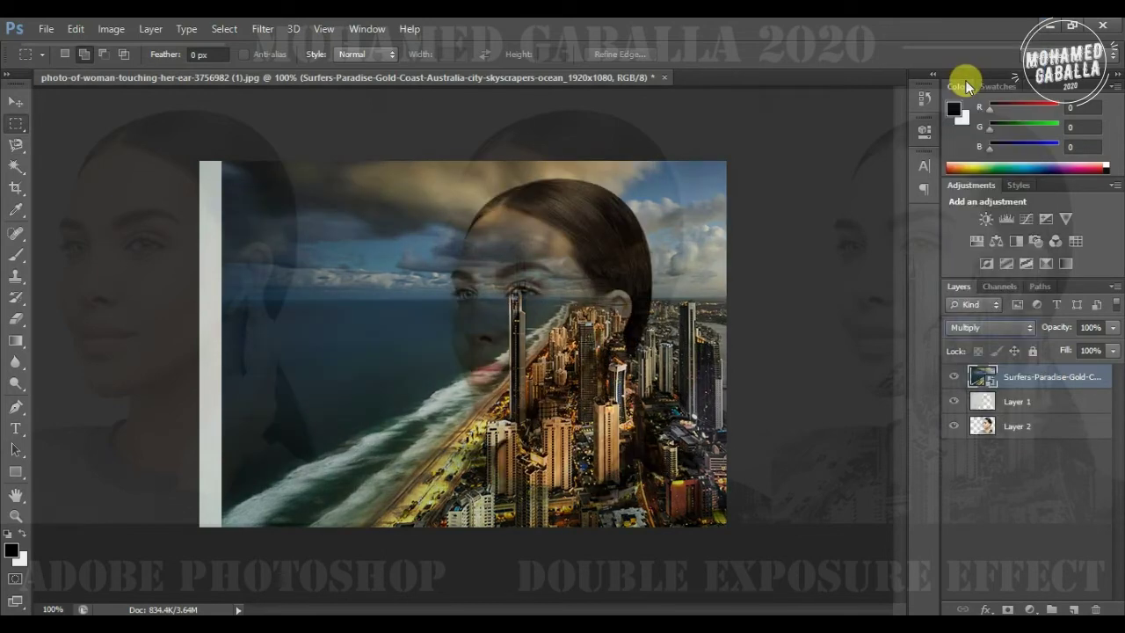
{"action": "left_click", "coordinate": [1025, 536]}
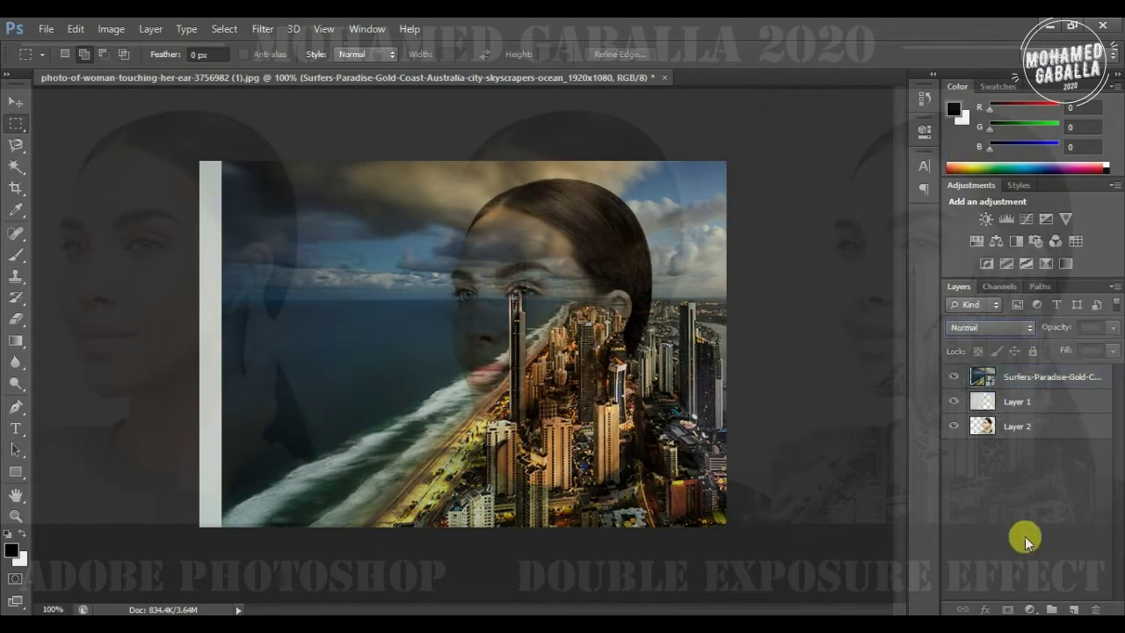
Step: Add a Curves adjustment clipped to the city layer and raise the RGB curve's midtones to brighten the city image
{"action": "left_click", "coordinate": [985, 376]}
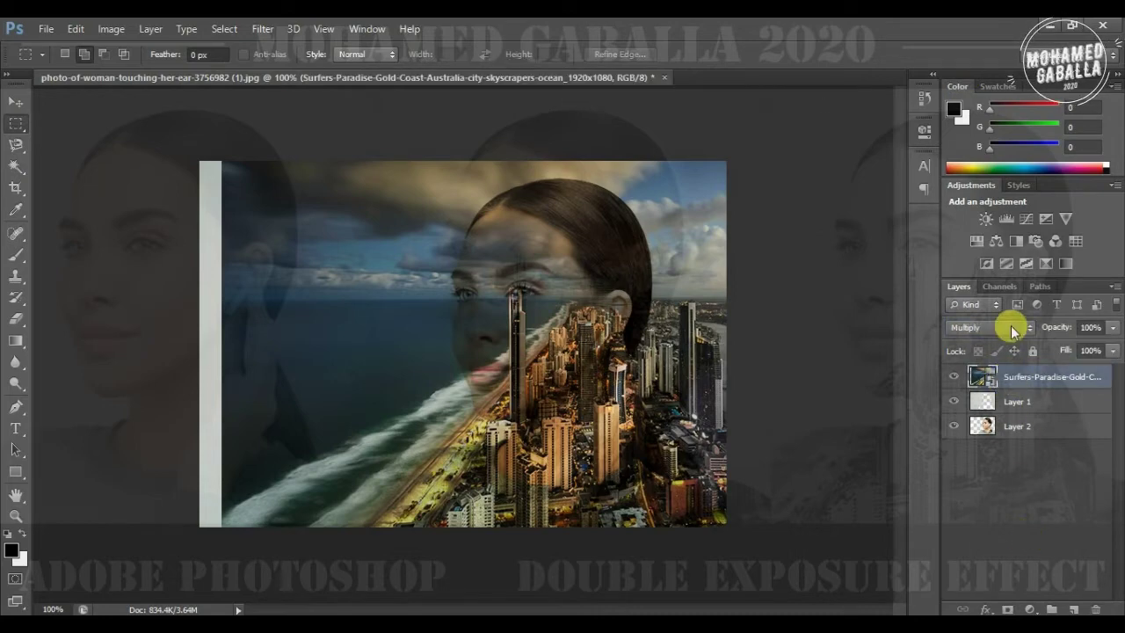
{"action": "left_click", "coordinate": [1030, 219]}
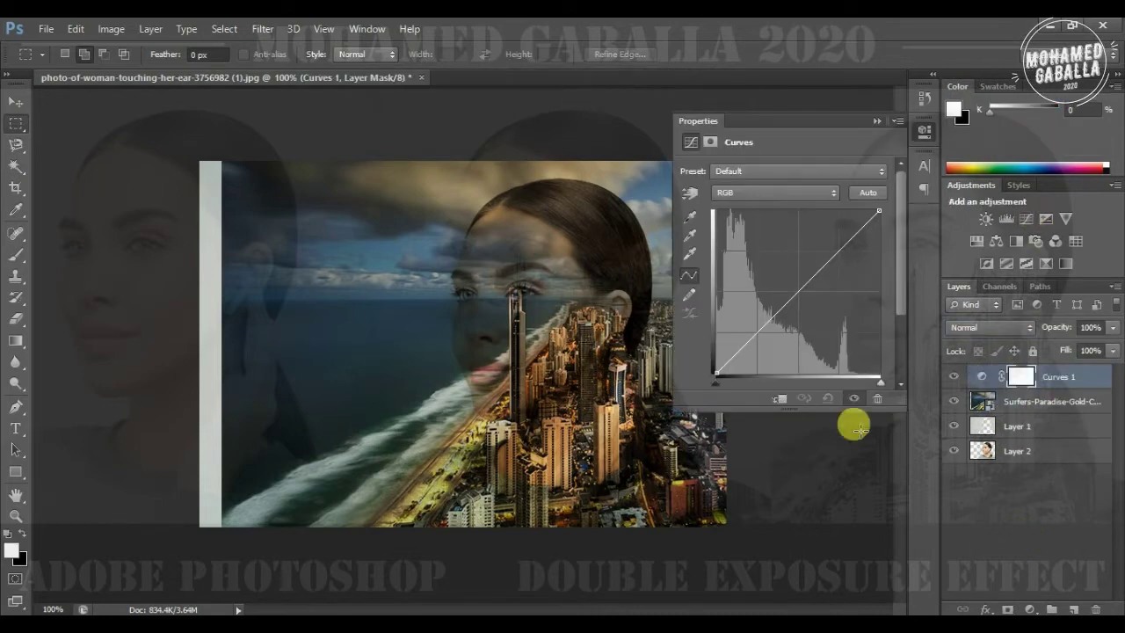
{"action": "left_click", "coordinate": [1002, 532]}
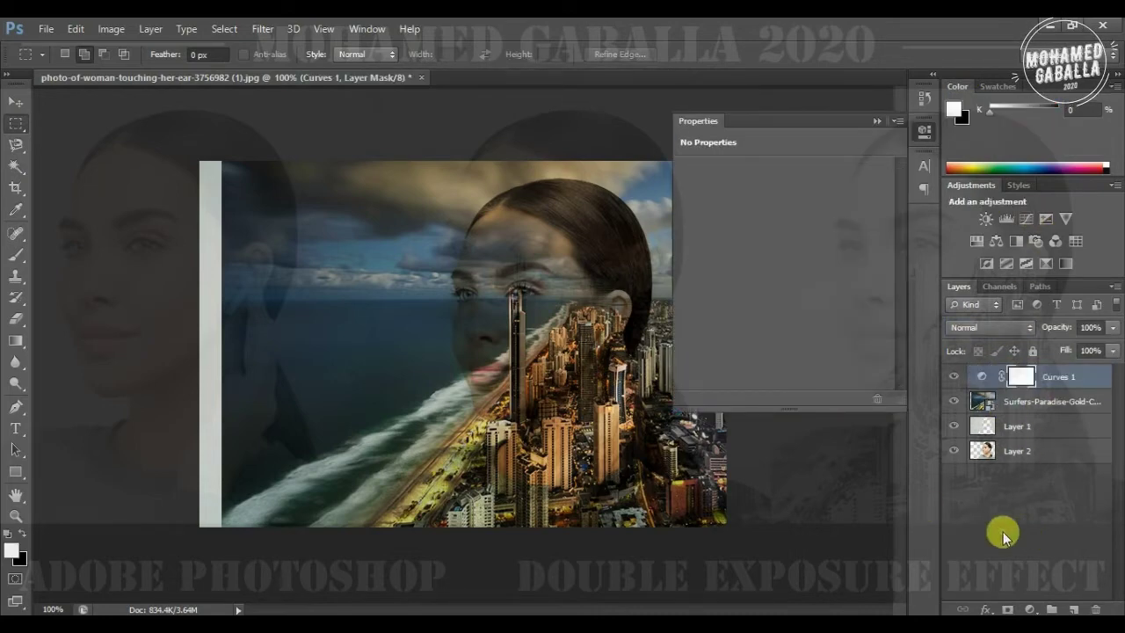
{"action": "left_click", "coordinate": [1000, 376]}
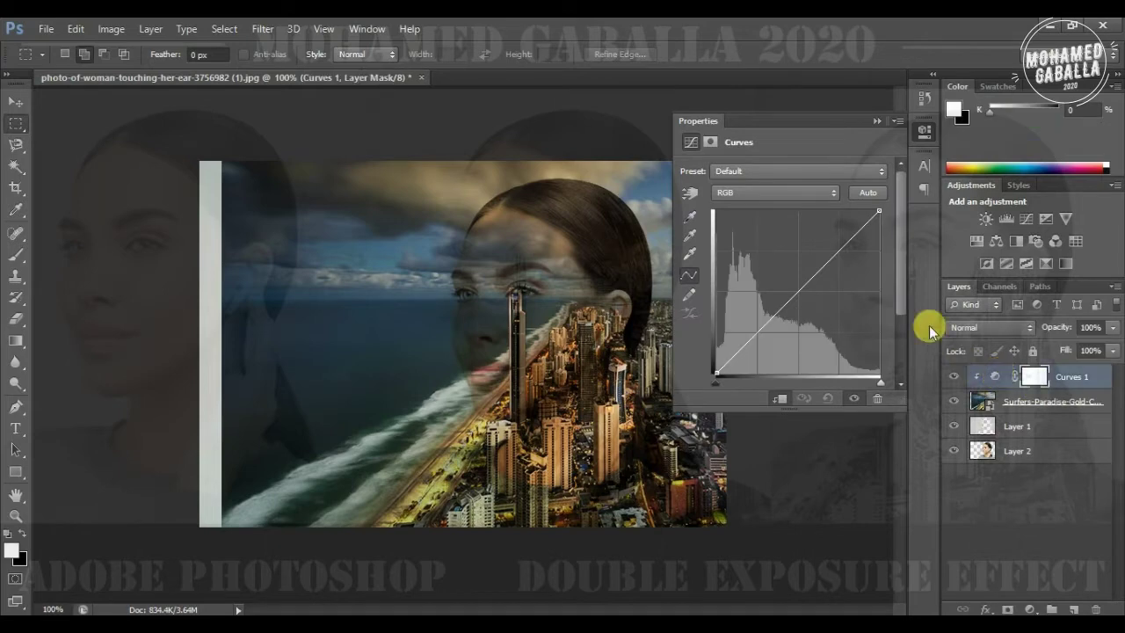
{"action": "left_click_drag", "start_coordinate": [793, 273], "coordinate": [783, 240]}
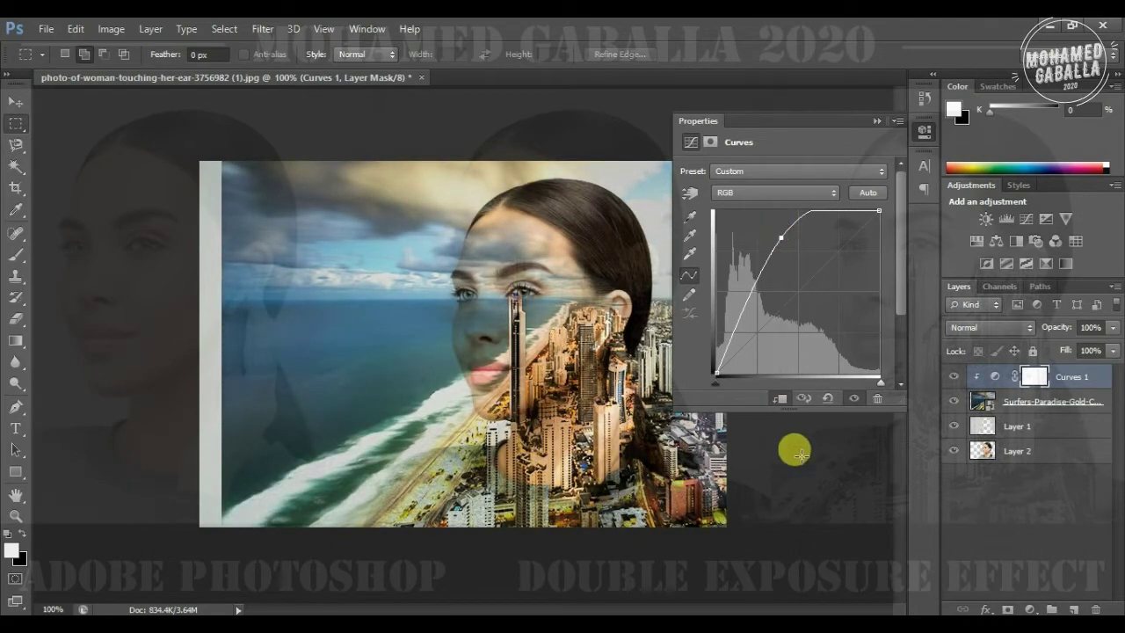
Step: Add a Black & White adjustment clipped to the city layer and set its Cyans to 300
{"action": "left_click", "coordinate": [875, 117]}
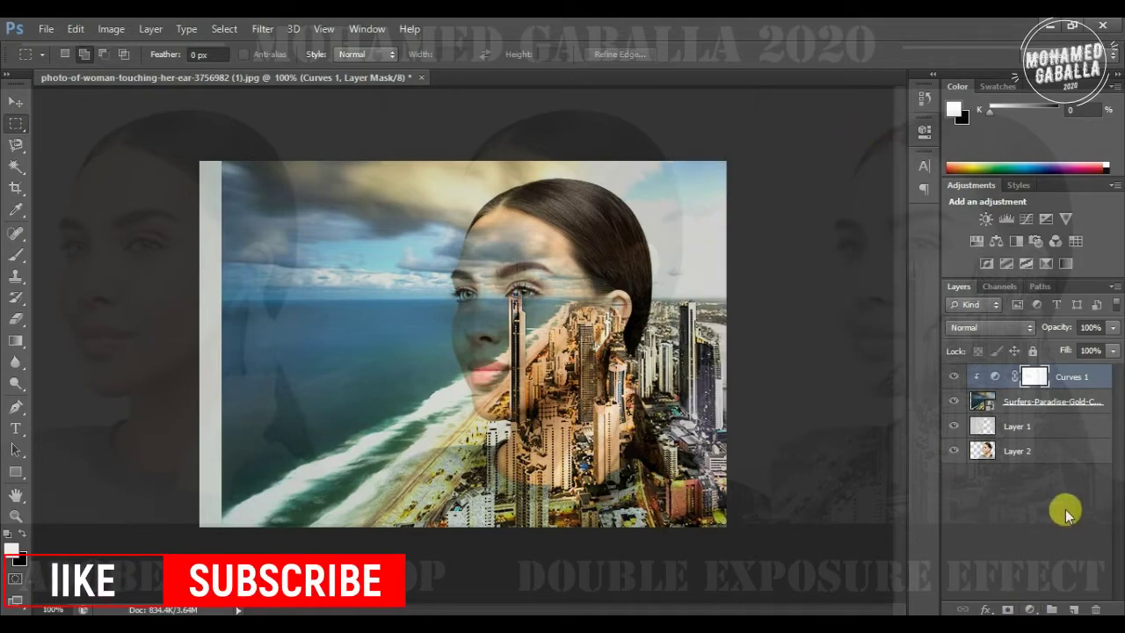
{"action": "left_click", "coordinate": [1007, 401]}
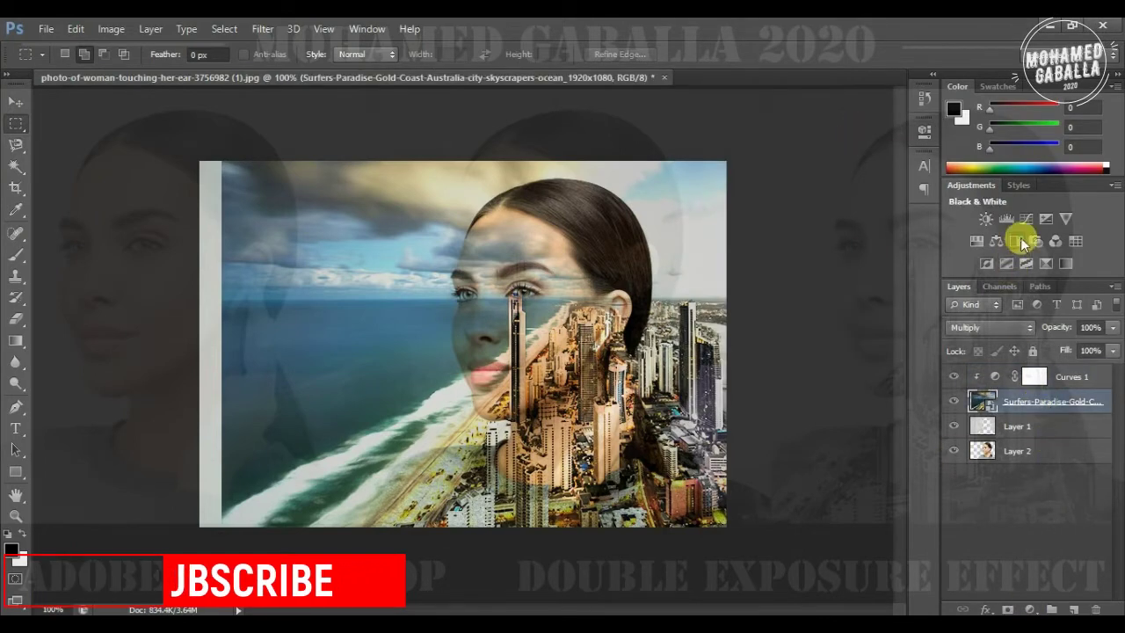
{"action": "left_click", "coordinate": [1008, 263]}
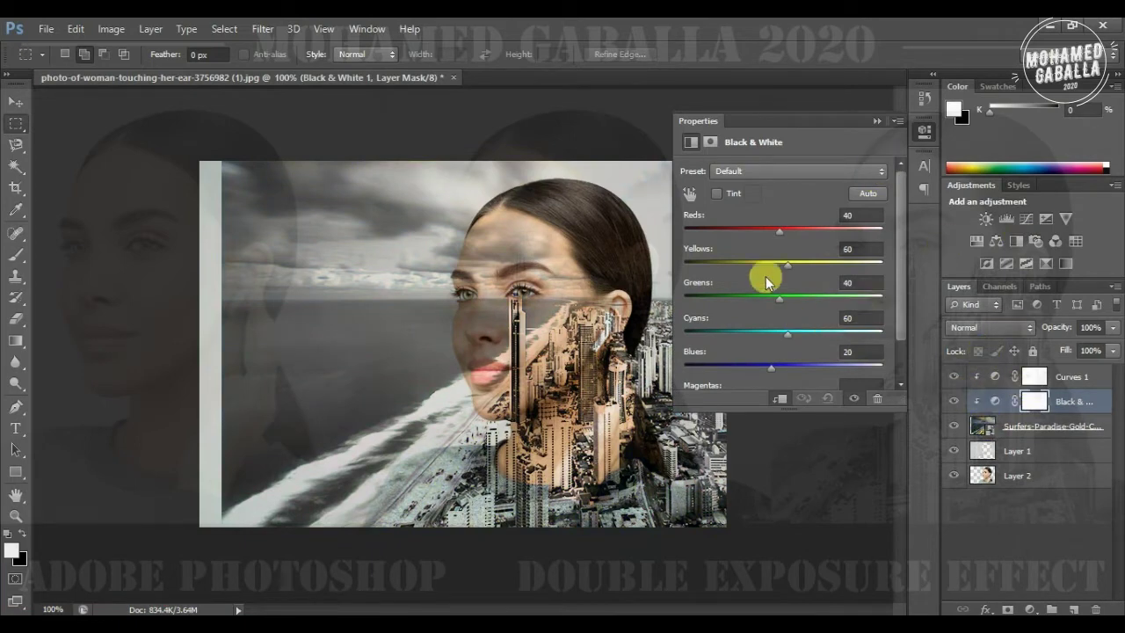
{"action": "left_click_drag", "start_coordinate": [791, 337], "coordinate": [885, 351]}
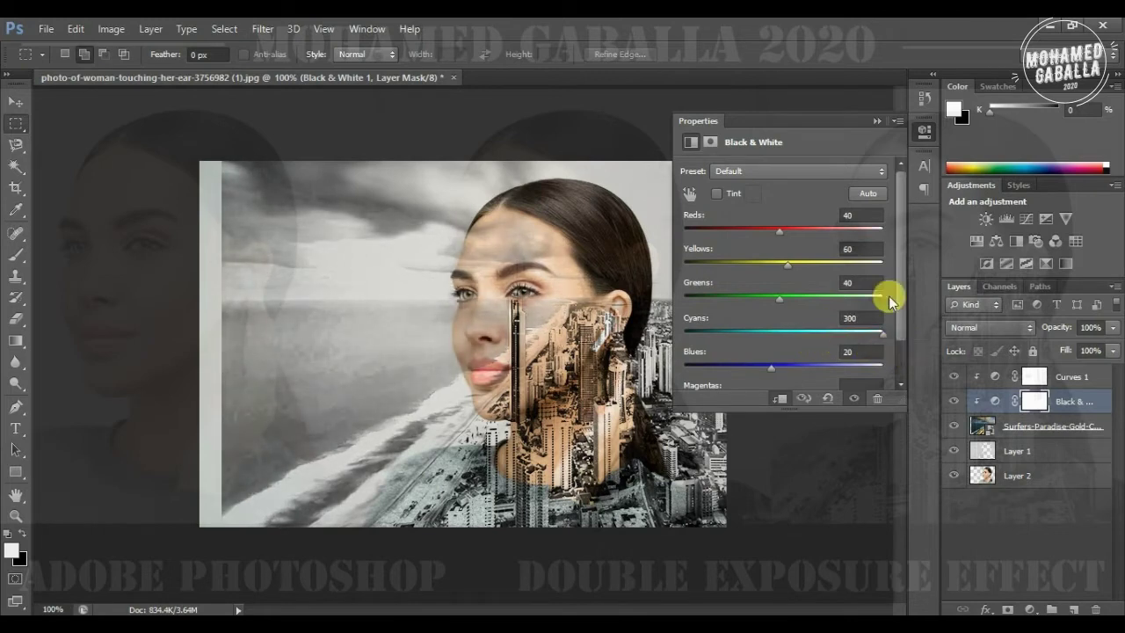
{"action": "left_click", "coordinate": [875, 118]}
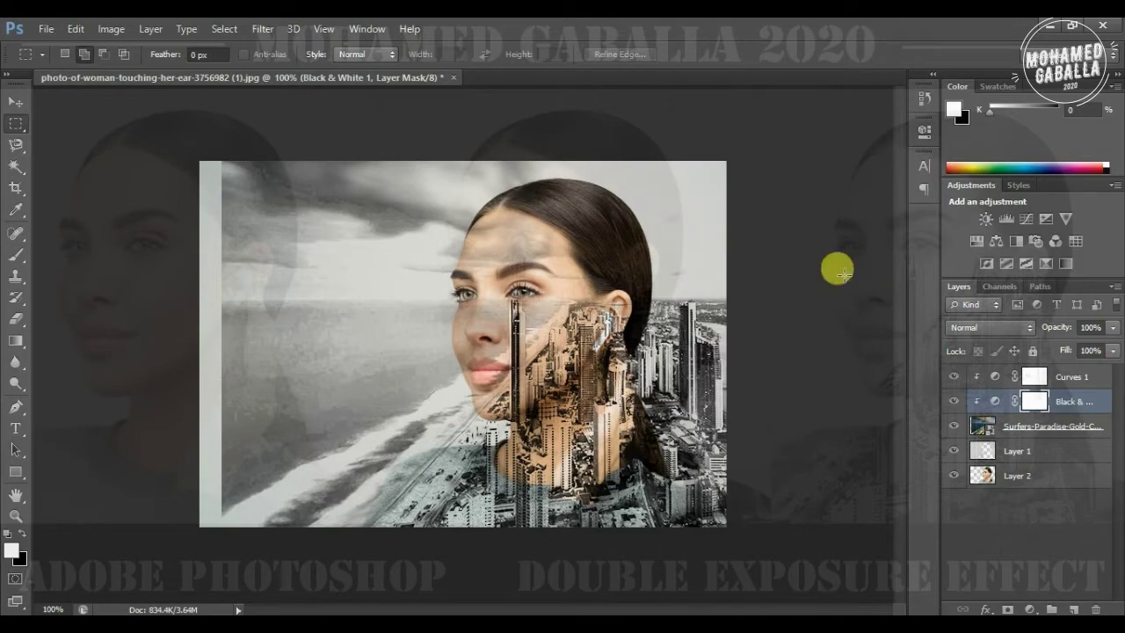
Step: Rasterize the city layer and erase it over the woman's forehead, eyes, nose and the front edge of her face
{"action": "left_click", "coordinate": [1057, 431]}
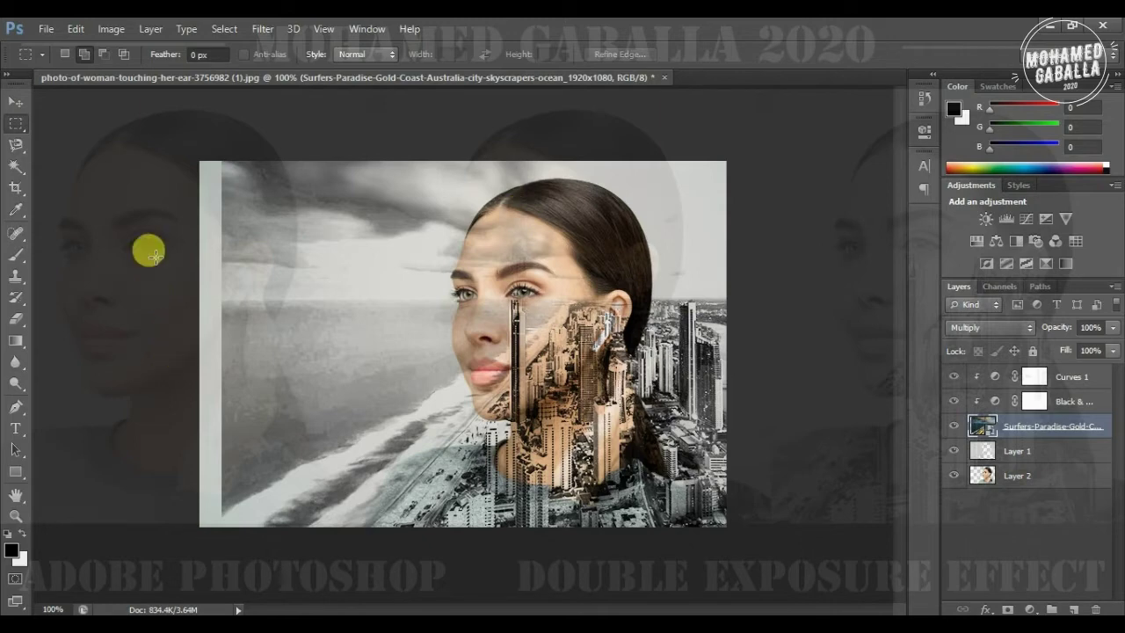
{"action": "left_click", "coordinate": [16, 325]}
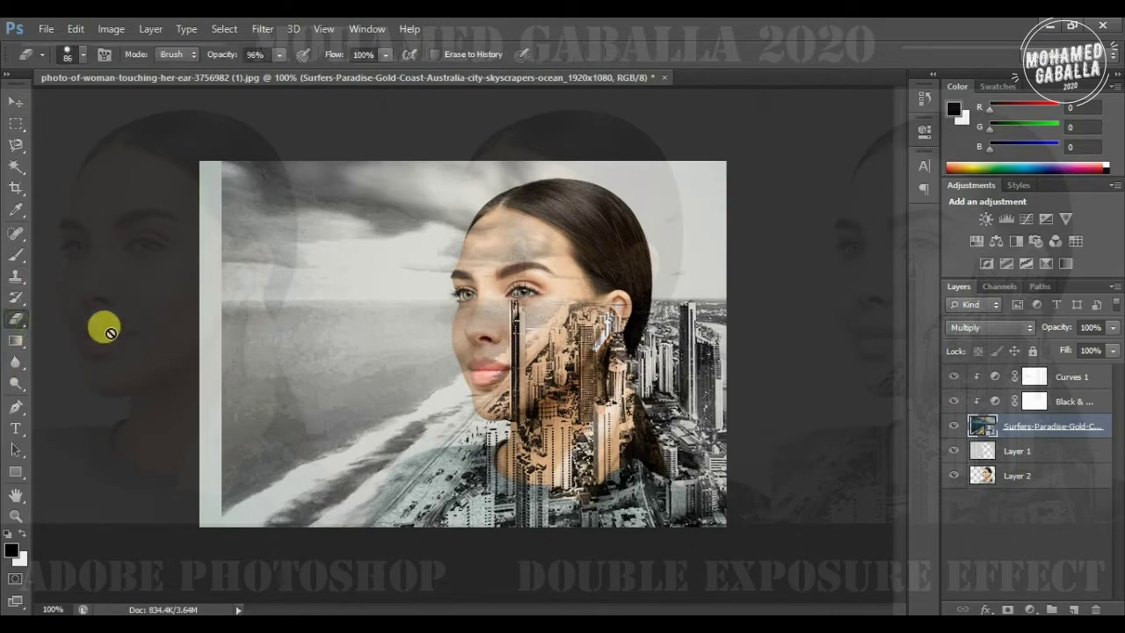
{"action": "left_click", "coordinate": [475, 256]}
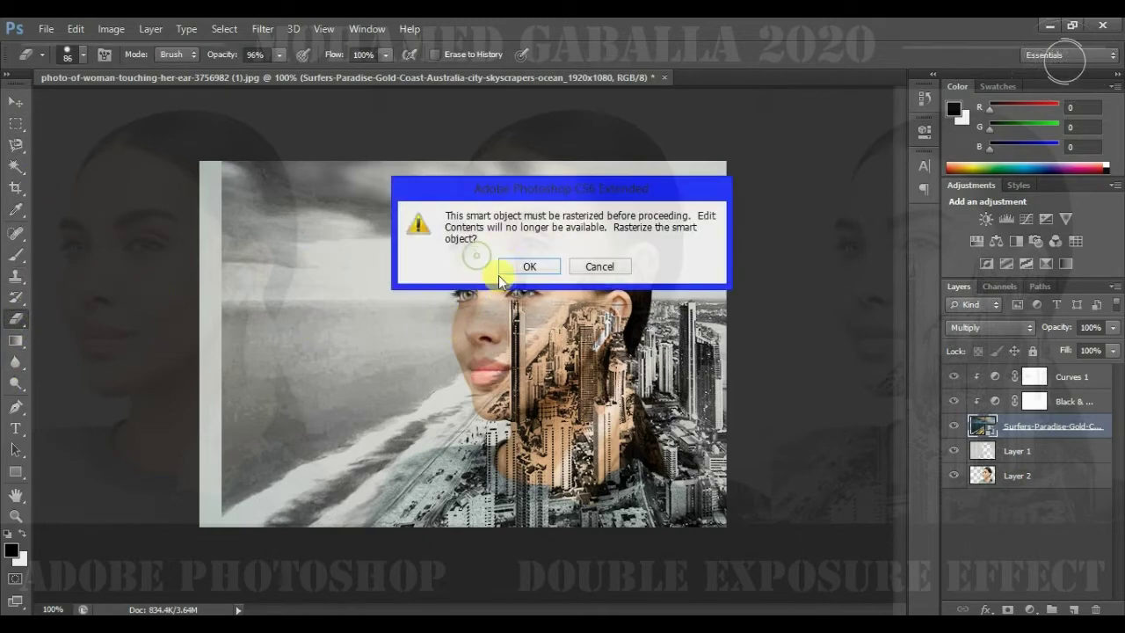
{"action": "left_click", "coordinate": [525, 264]}
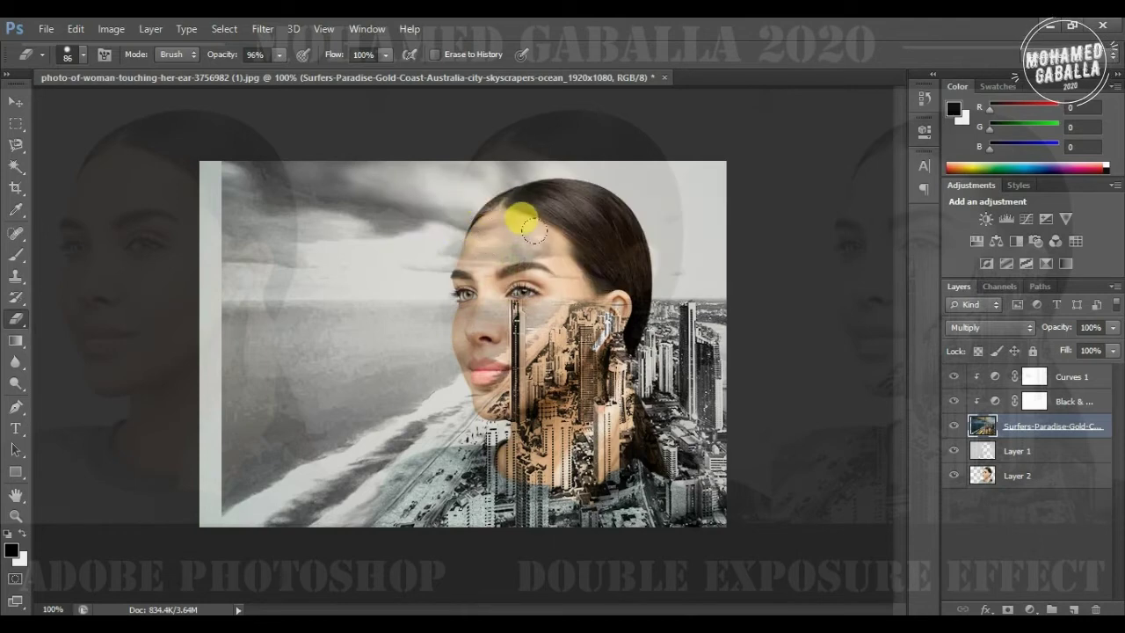
{"action": "mouse_move", "coordinate": [519, 233]}
{"action": "left_mouse_down"}
{"action": "mouse_move", "coordinate": [489, 208]}
{"action": "mouse_move", "coordinate": [454, 239]}
{"action": "left_mouse_up"}
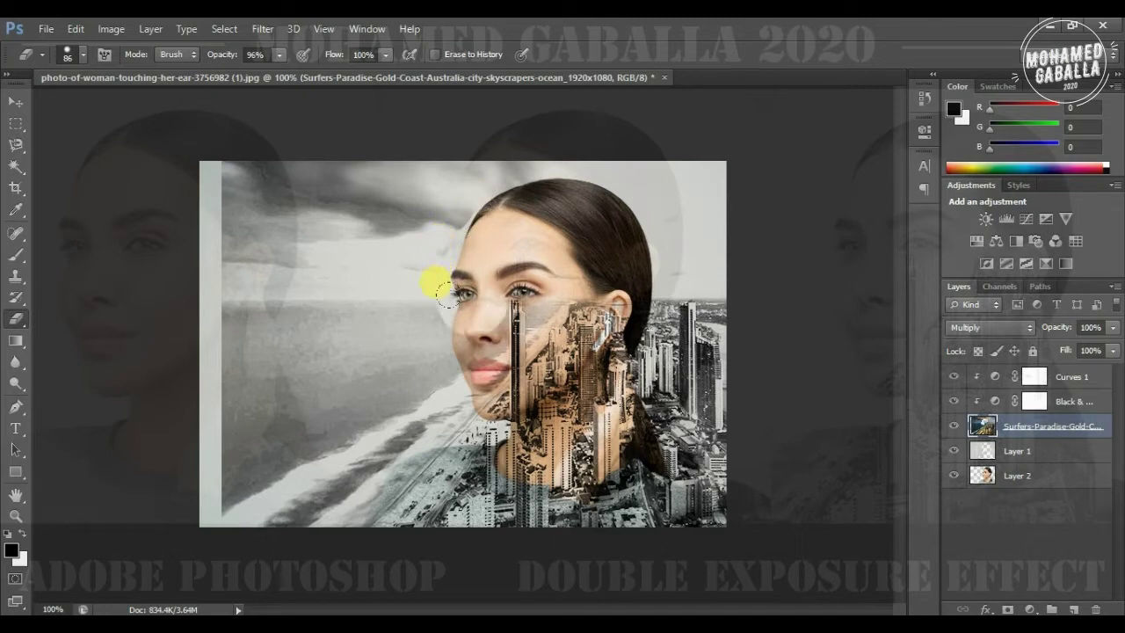
{"action": "left_click_drag", "start_coordinate": [447, 294], "coordinate": [447, 300]}
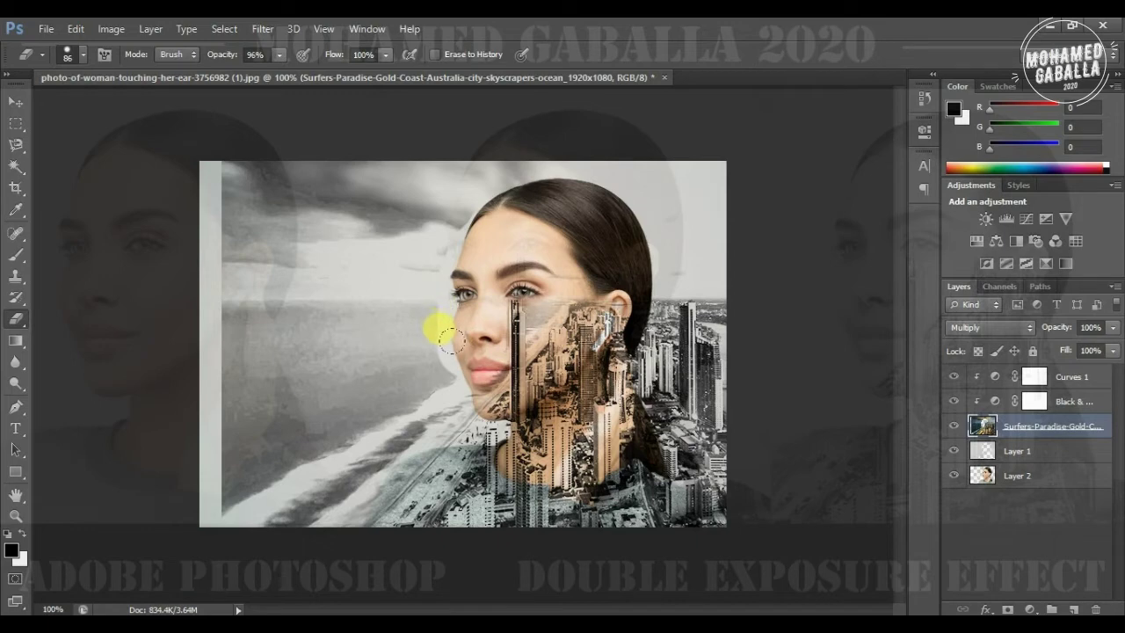
{"action": "left_click_drag", "start_coordinate": [437, 358], "coordinate": [440, 311]}
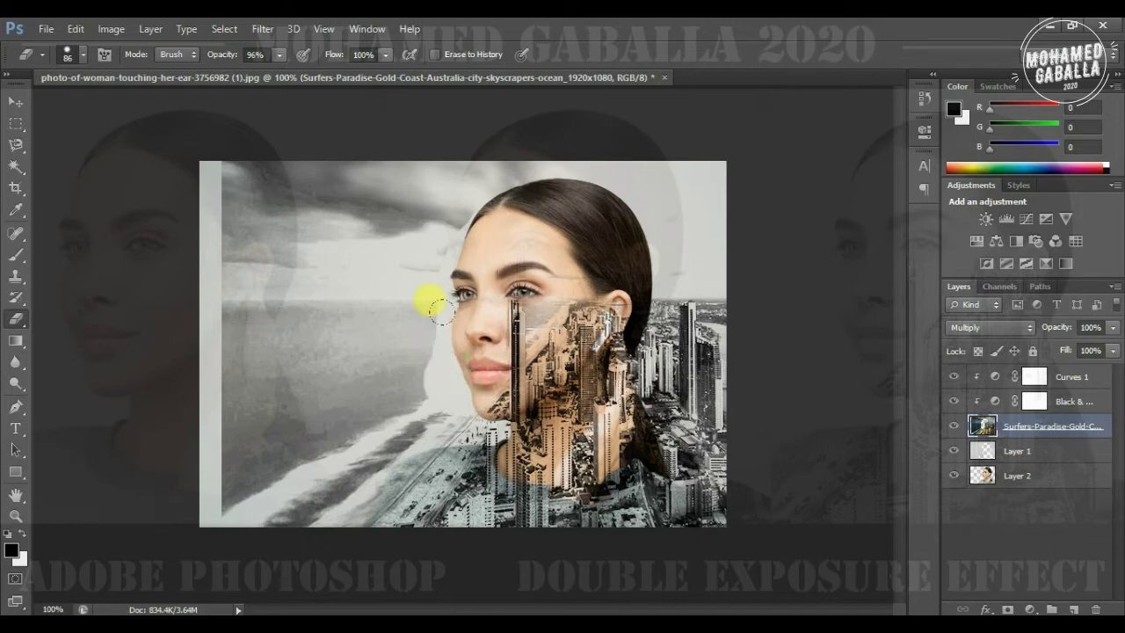
Step: Reduce the eraser to 21 px and erase the city from the cheek below the woman's eye and around her nose and mouth
{"action": "left_click", "coordinate": [85, 56]}
{"action": "mouse_move", "coordinate": [94, 108]}
{"action": "left_mouse_down"}
{"action": "mouse_move", "coordinate": [156, 115]}
{"action": "mouse_move", "coordinate": [46, 108]}
{"action": "left_mouse_up"}
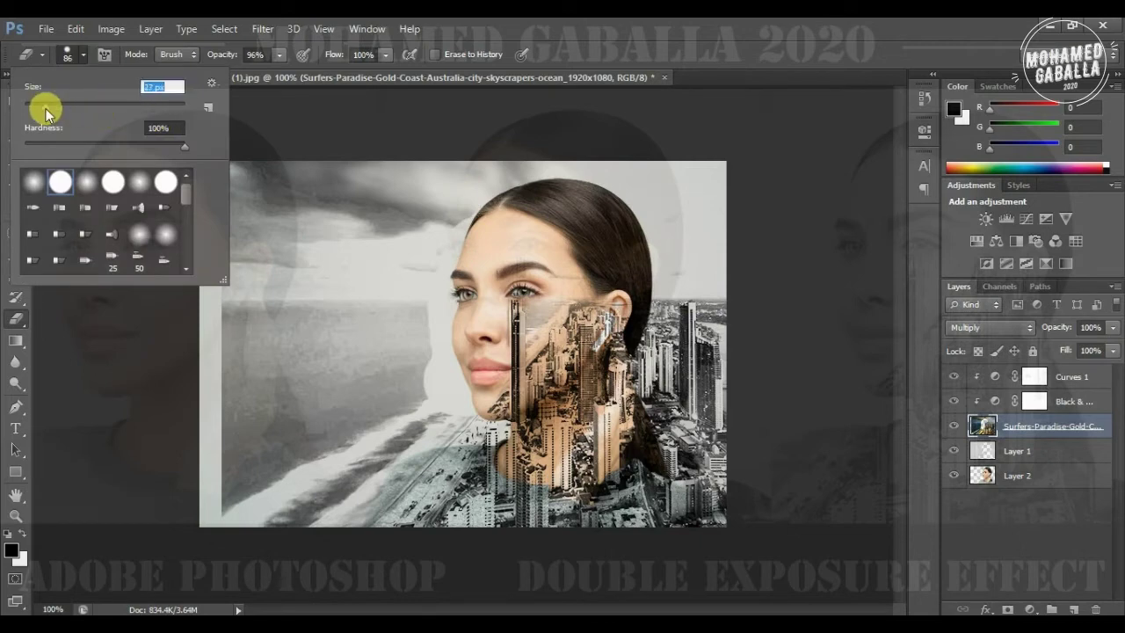
{"action": "left_click_drag", "start_coordinate": [110, 105], "coordinate": [39, 106]}
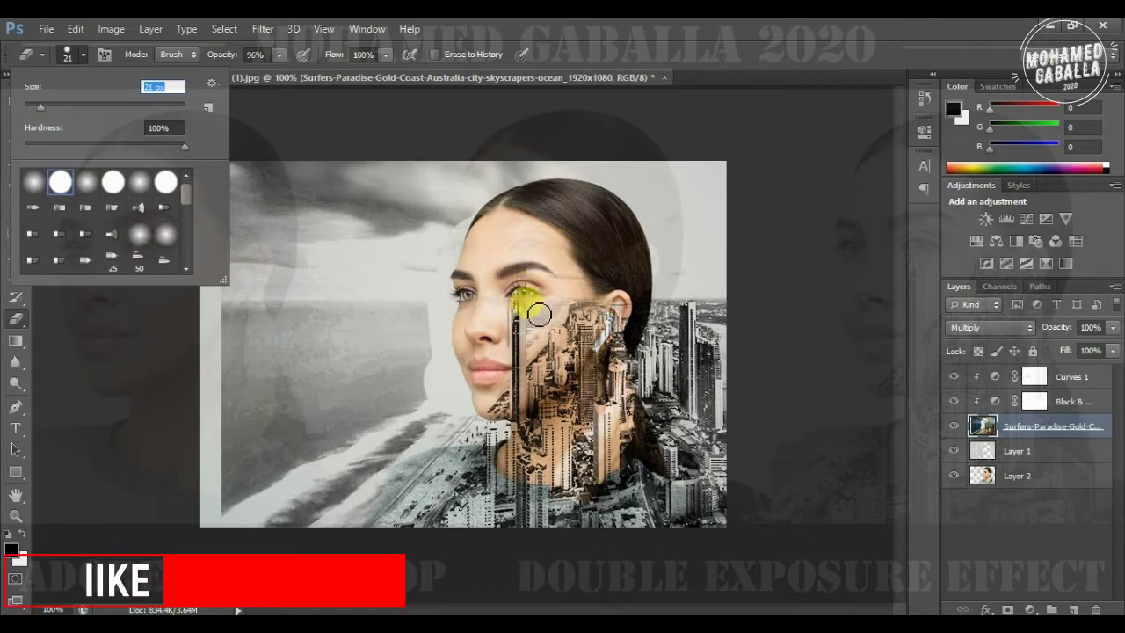
{"action": "left_click", "coordinate": [538, 342]}
{"action": "left_click_drag", "start_coordinate": [537, 343], "coordinate": [538, 325]}
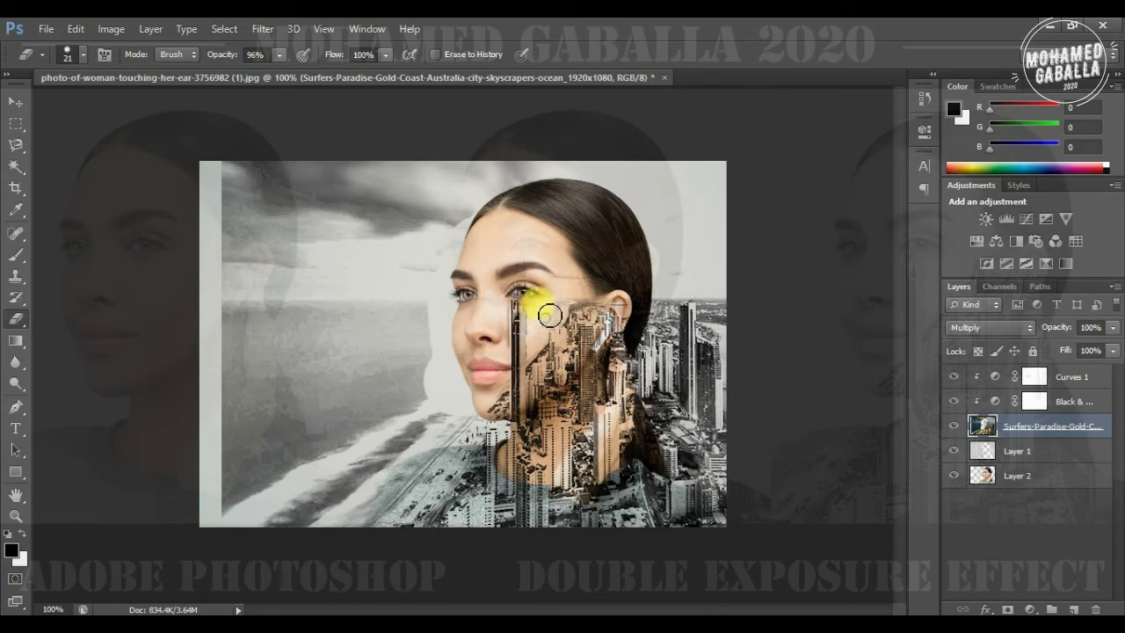
{"action": "mouse_move", "coordinate": [573, 275]}
{"action": "left_mouse_down"}
{"action": "mouse_move", "coordinate": [561, 237]}
{"action": "mouse_move", "coordinate": [530, 213]}
{"action": "mouse_move", "coordinate": [492, 282]}
{"action": "left_mouse_up"}
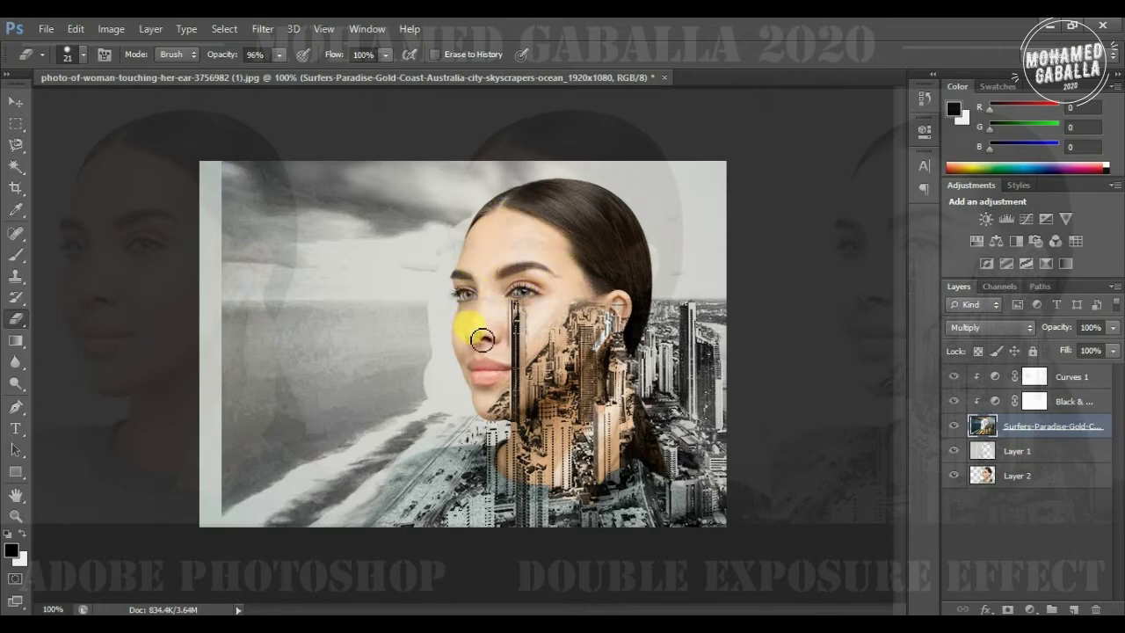
{"action": "left_click_drag", "start_coordinate": [485, 373], "coordinate": [497, 352]}
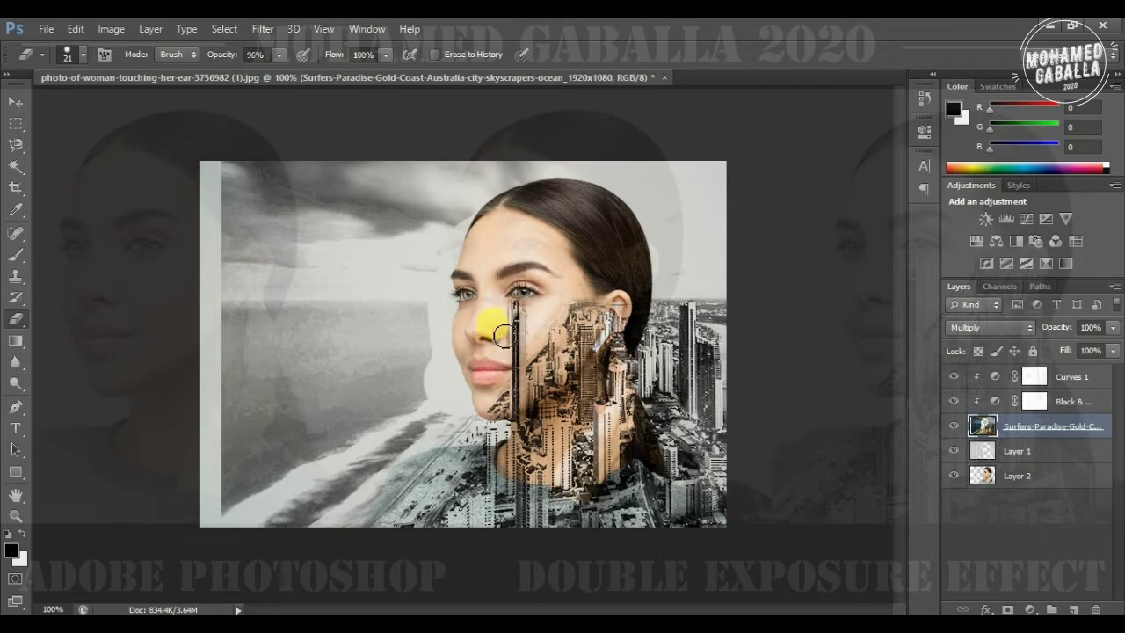
{"action": "mouse_move", "coordinate": [505, 332]}
{"action": "left_mouse_down"}
{"action": "mouse_move", "coordinate": [486, 384]}
{"action": "mouse_move", "coordinate": [426, 410]}
{"action": "left_mouse_up"}
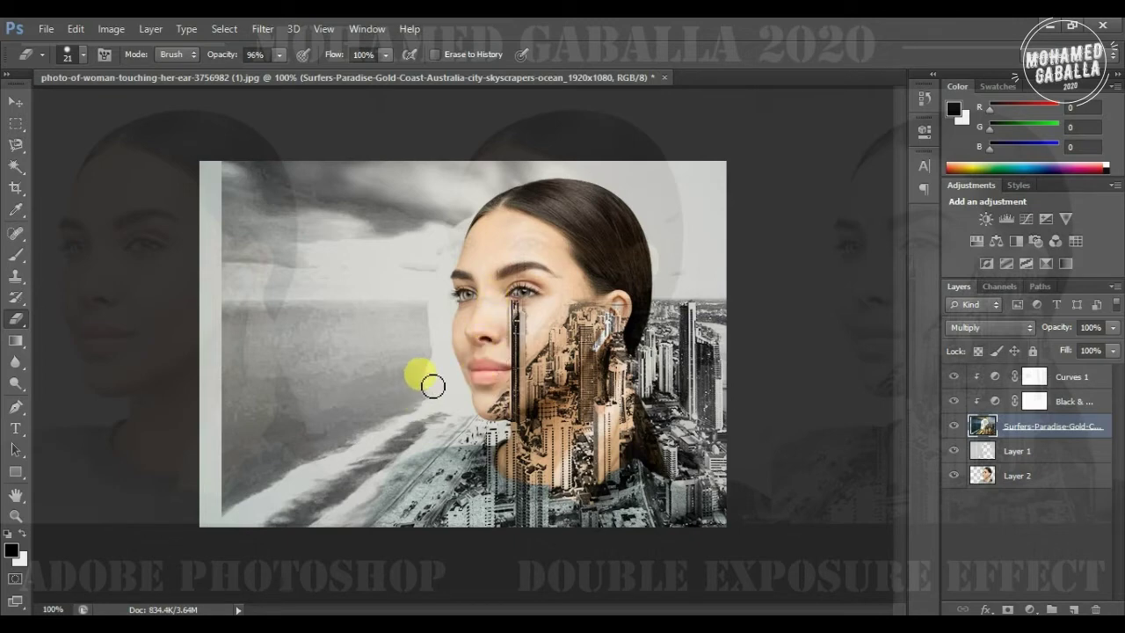
{"action": "mouse_move", "coordinate": [433, 386]}
{"action": "left_mouse_down"}
{"action": "mouse_move", "coordinate": [455, 261]}
{"action": "mouse_move", "coordinate": [388, 354]}
{"action": "mouse_move", "coordinate": [553, 302]}
{"action": "mouse_move", "coordinate": [388, 251]}
{"action": "mouse_move", "coordinate": [577, 290]}
{"action": "left_mouse_up"}
{"action": "mouse_move", "coordinate": [414, 252]}
{"action": "left_mouse_down"}
{"action": "mouse_move", "coordinate": [334, 314]}
{"action": "mouse_move", "coordinate": [346, 342]}
{"action": "mouse_move", "coordinate": [377, 294]}
{"action": "mouse_move", "coordinate": [286, 257]}
{"action": "left_mouse_up"}
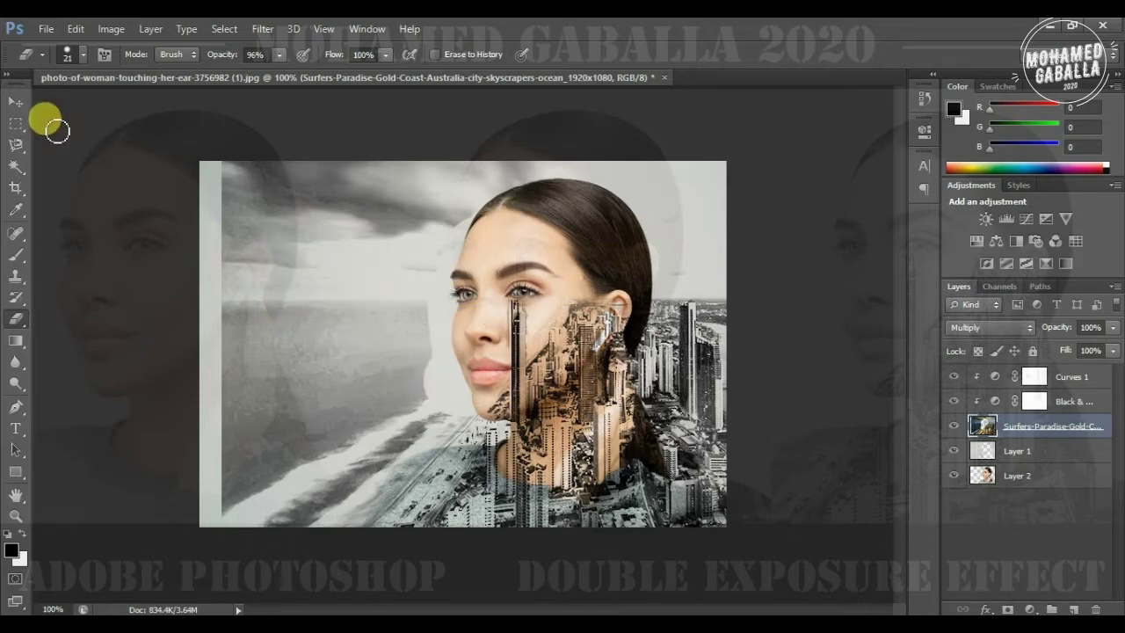
Step: Move Layer 1 to the top of the layer stack so it masks the city outside the woman's silhouette
{"action": "key", "text": "shift+alt+n"}
{"action": "left_click", "coordinate": [1019, 530]}
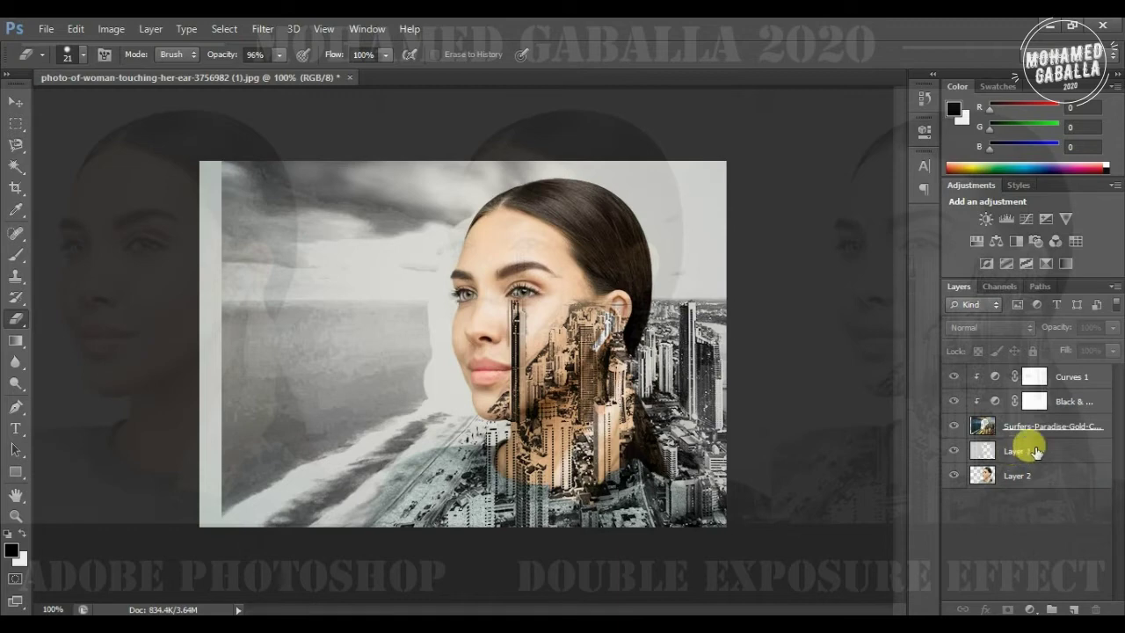
{"action": "left_click_drag", "start_coordinate": [1017, 456], "coordinate": [1017, 374]}
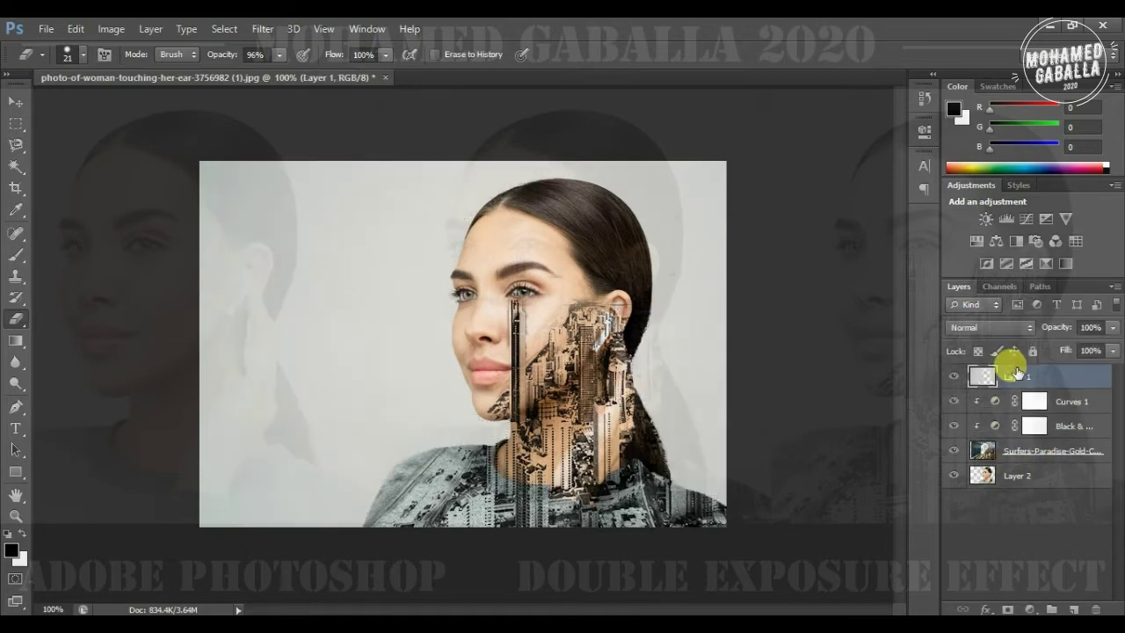
{"action": "left_click", "coordinate": [1054, 523]}
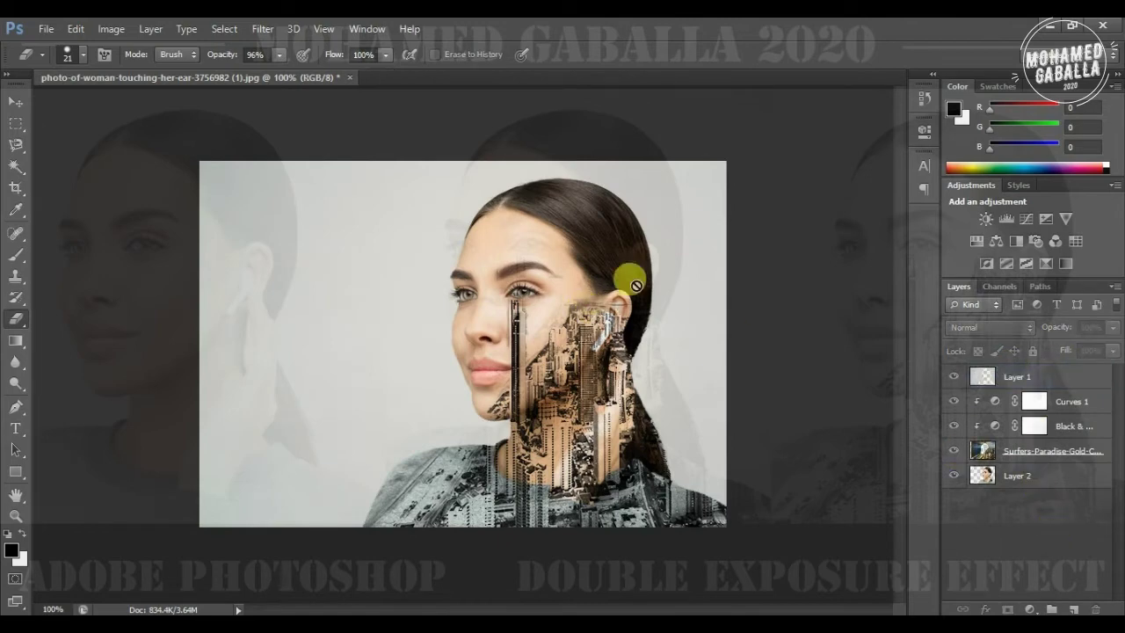
Step: Save a JPEG copy as "photo-of-woman-touchinkhg-her-ear-3756982 (1).jpg" in New folder (2), accepting maximum quality 12 and the Progressive format
{"action": "left_click", "coordinate": [16, 101]}
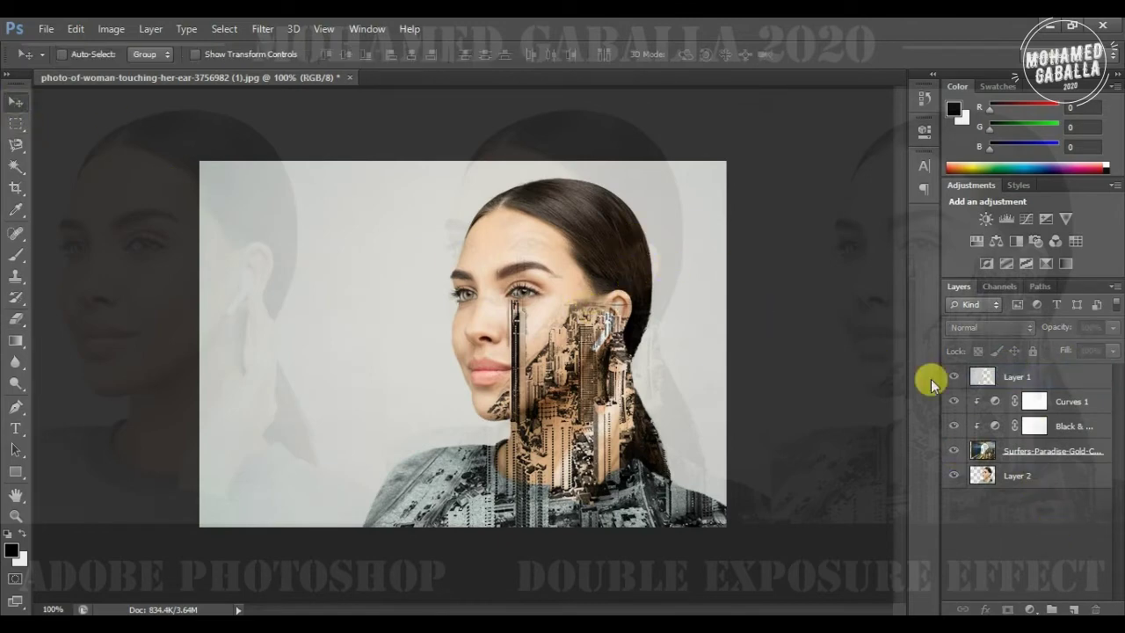
{"action": "left_click", "coordinate": [999, 448]}
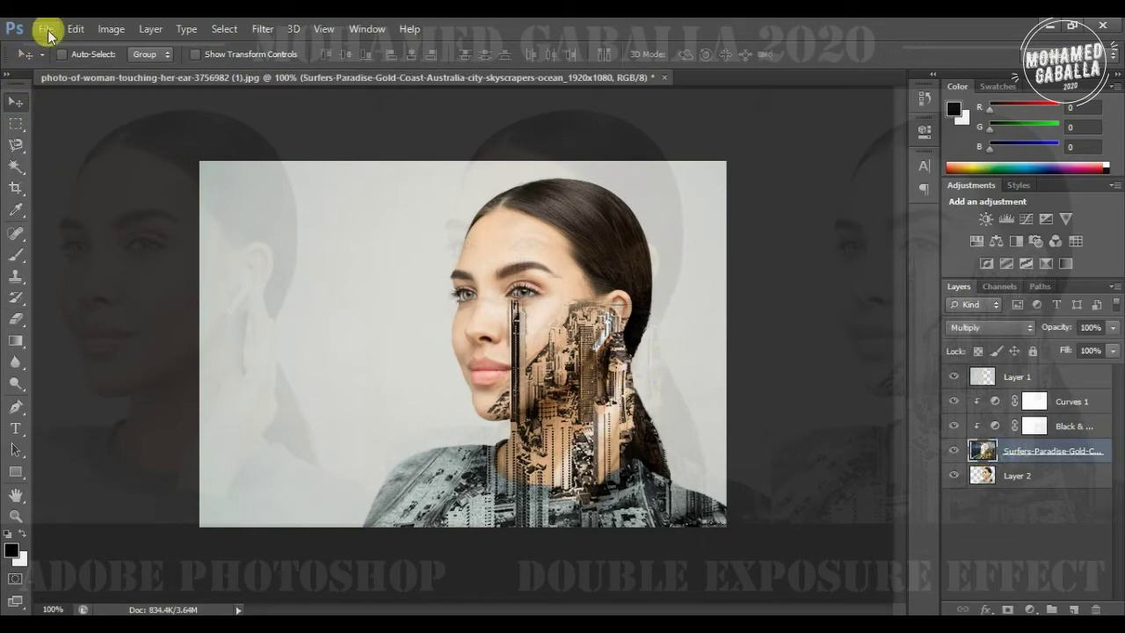
{"action": "left_click", "coordinate": [47, 34]}
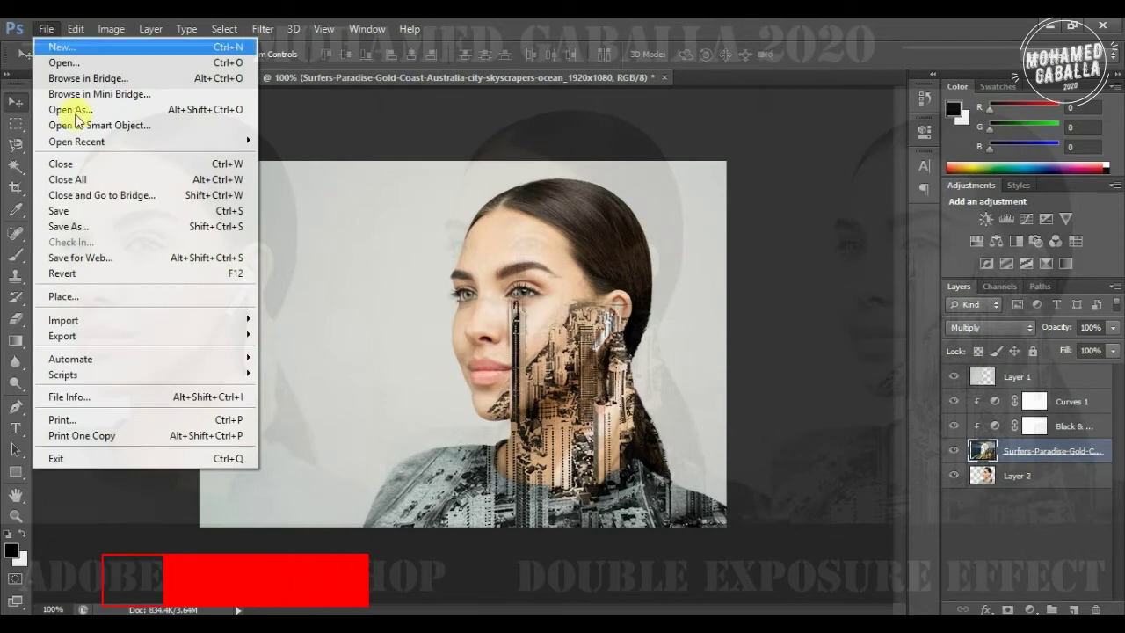
{"action": "left_click", "coordinate": [107, 224]}
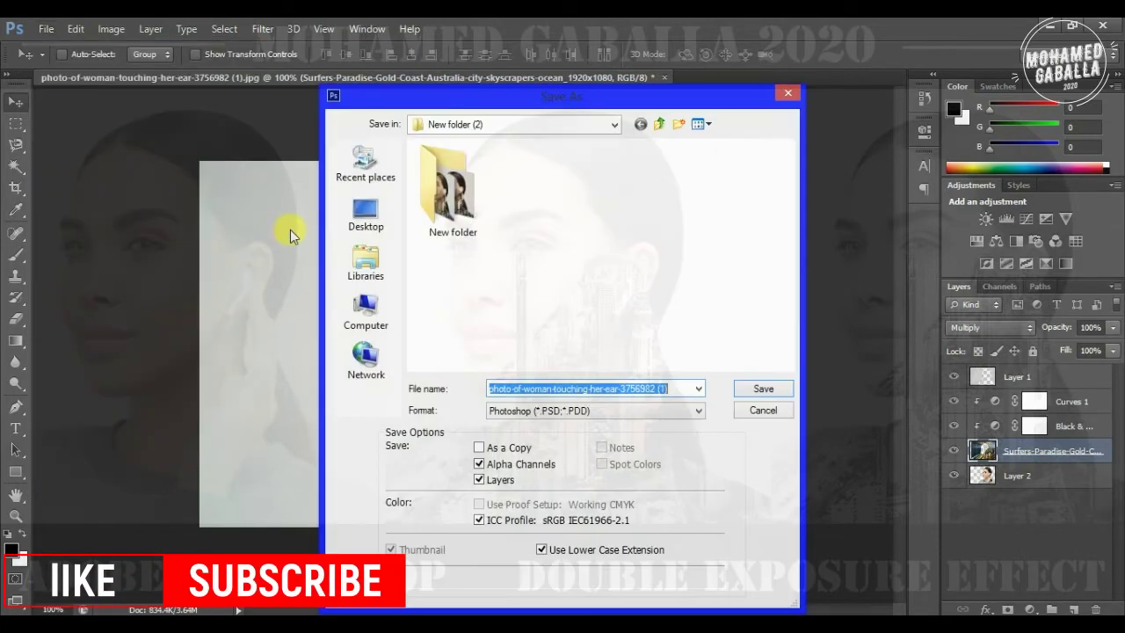
{"action": "left_click", "coordinate": [582, 389]}
{"action": "type", "text": "kh"}
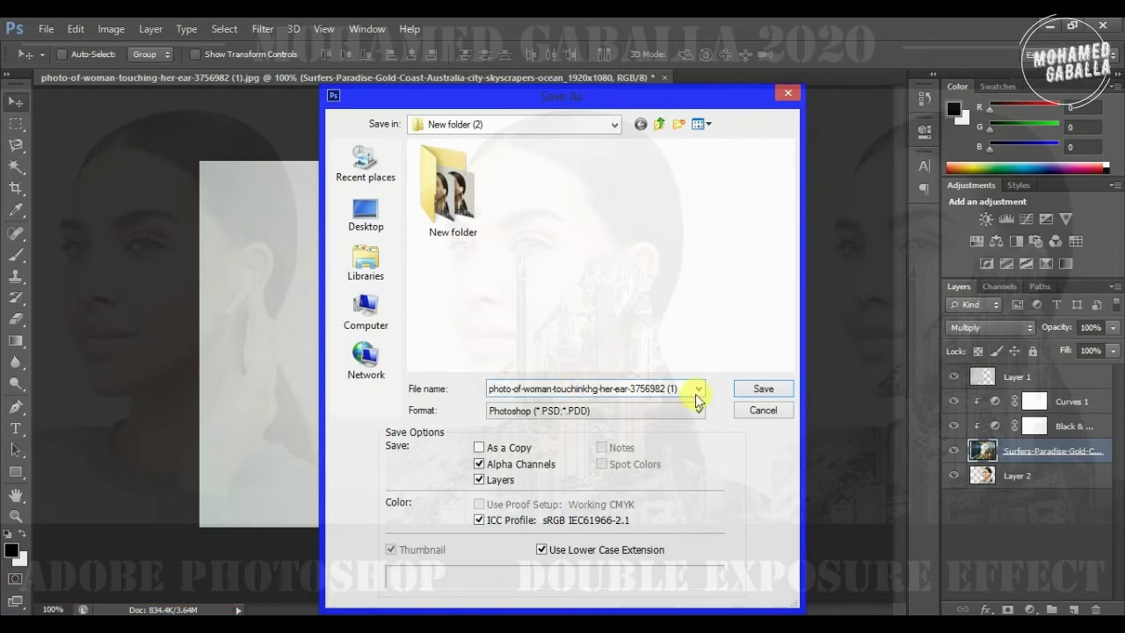
{"action": "left_click", "coordinate": [701, 412]}
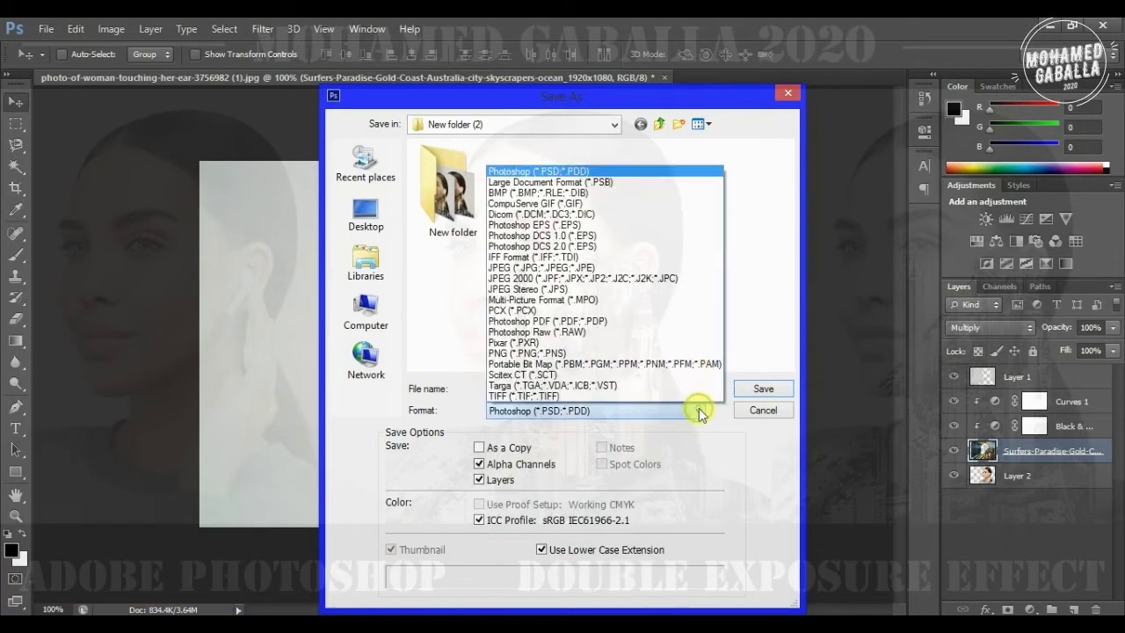
{"action": "left_click", "coordinate": [594, 268]}
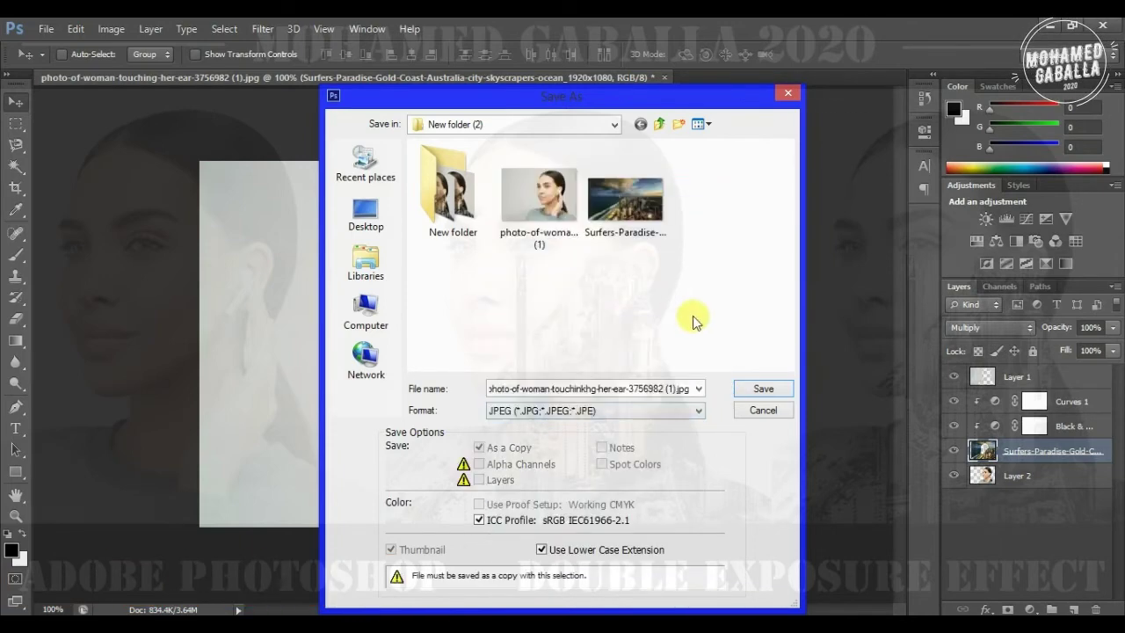
{"action": "left_click", "coordinate": [762, 390]}
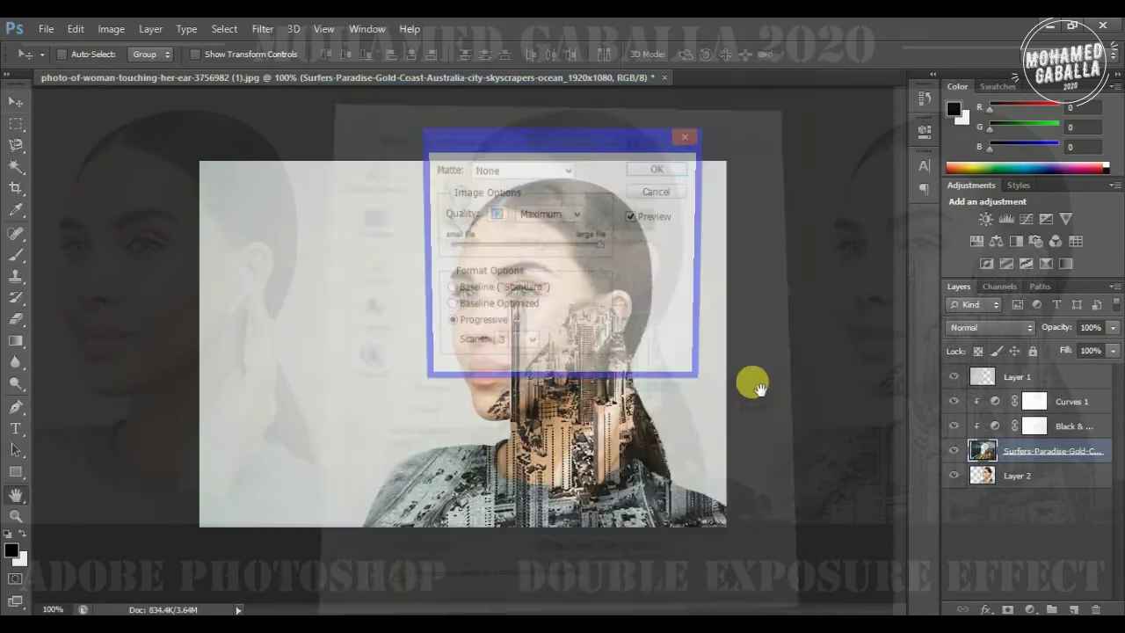
{"action": "left_click", "coordinate": [661, 170]}
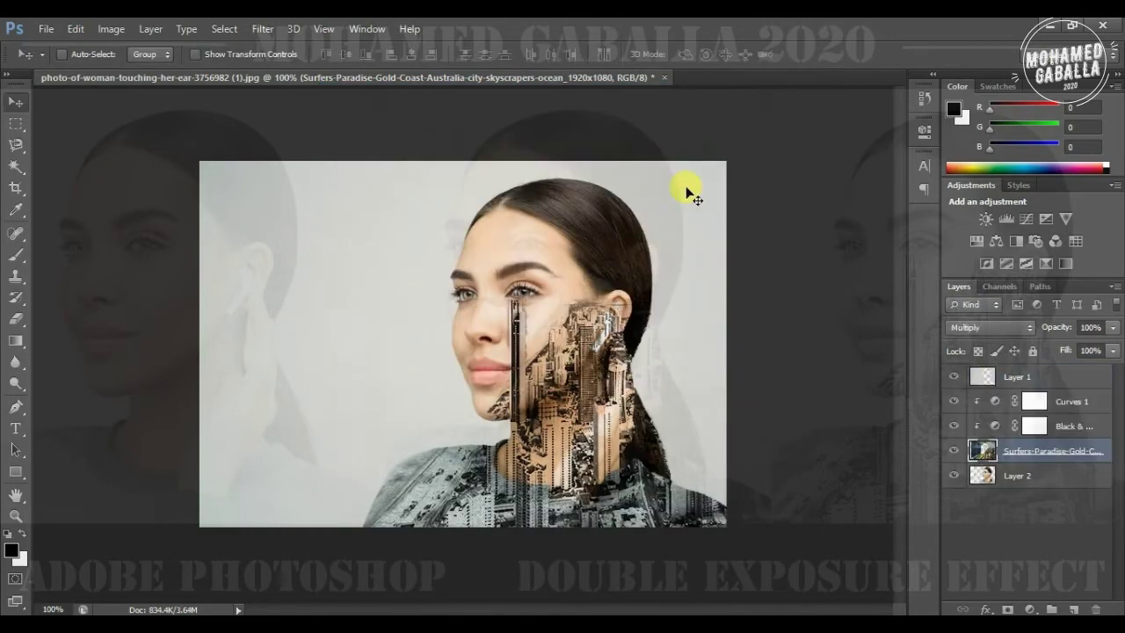
Step: Add a Black & White adjustment directly above Layer 2 to turn the woman's portrait monochrome
{"action": "left_click", "coordinate": [999, 502]}
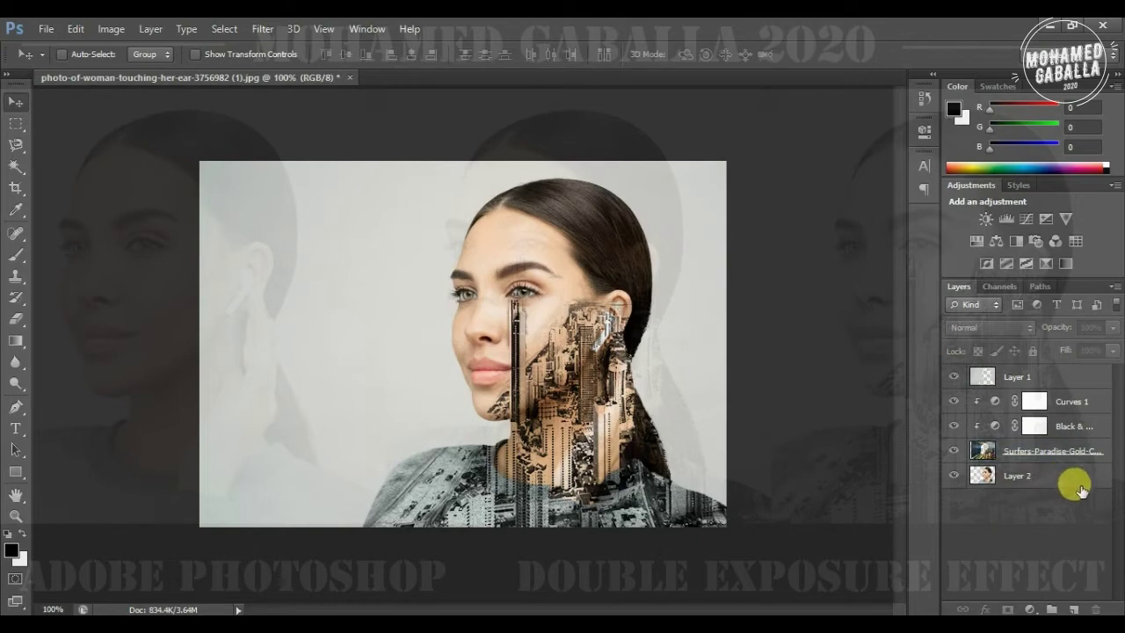
{"action": "left_click", "coordinate": [1030, 474]}
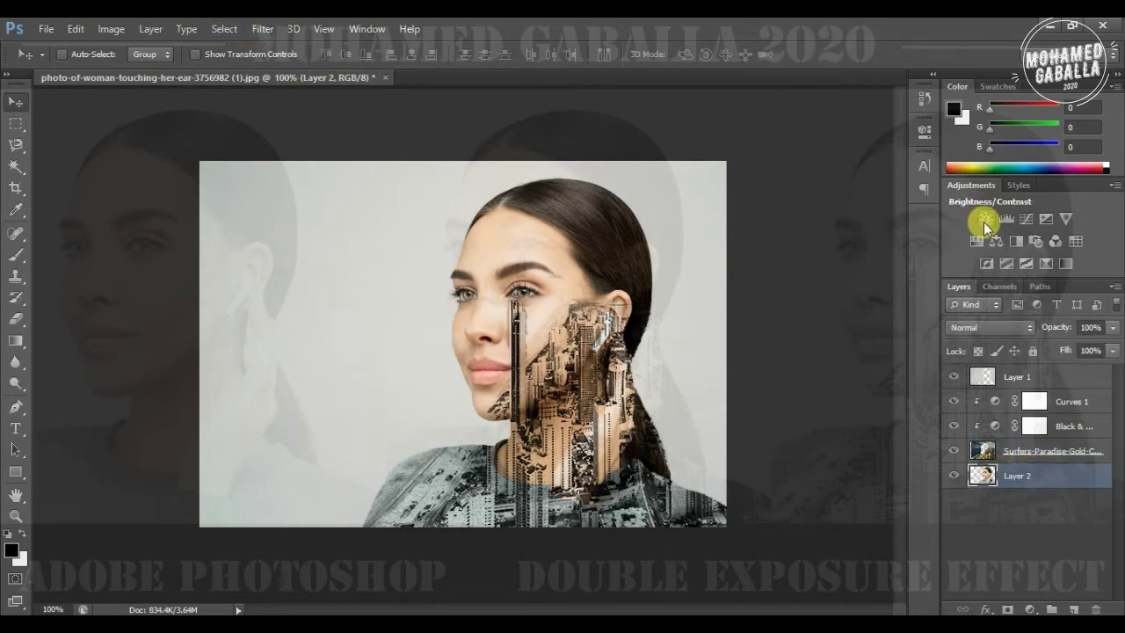
{"action": "left_click", "coordinate": [1013, 243]}
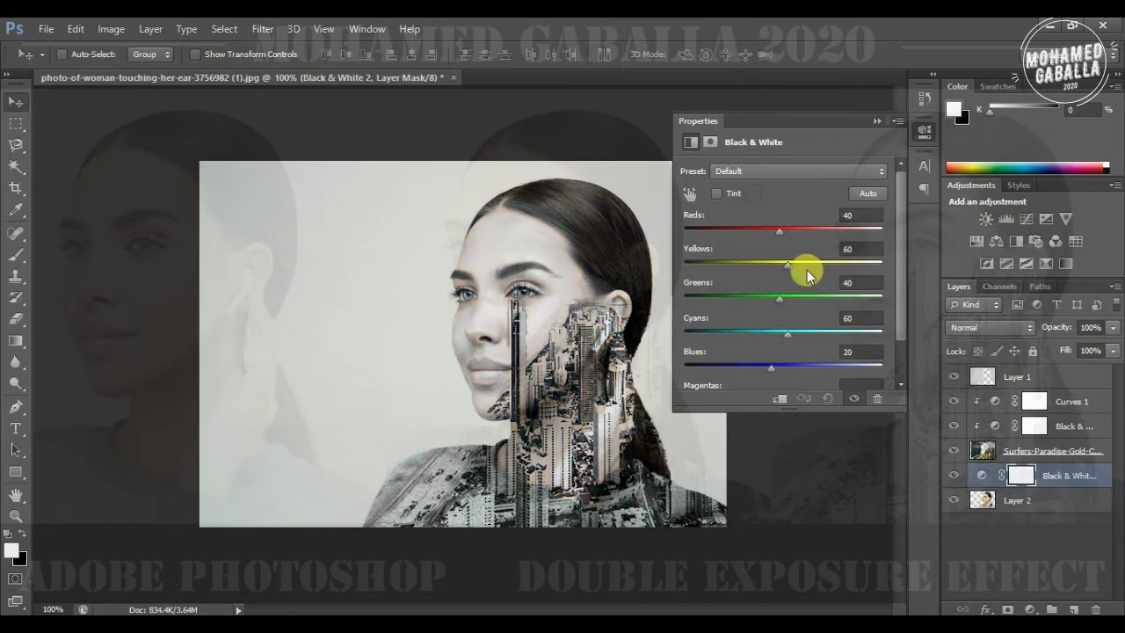
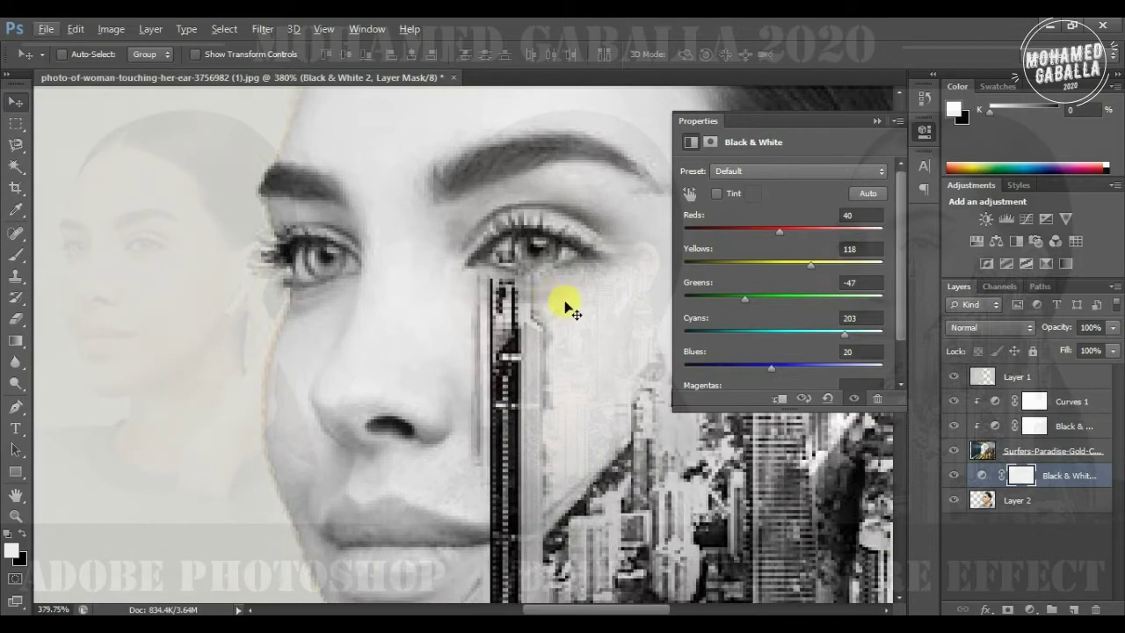
Step: Reduce the eraser to 15 px, erase the lower Black & White mask over both irises to restore their colour, and collapse the adjustment's properties
{"action": "left_click", "coordinate": [17, 319]}
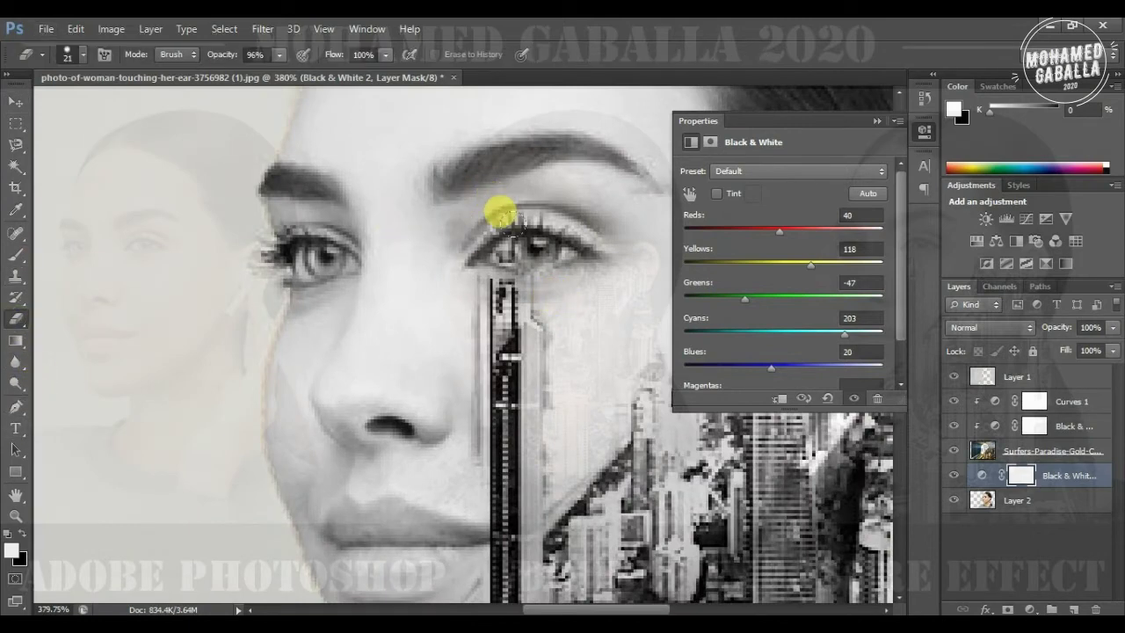
{"action": "left_click", "coordinate": [79, 54]}
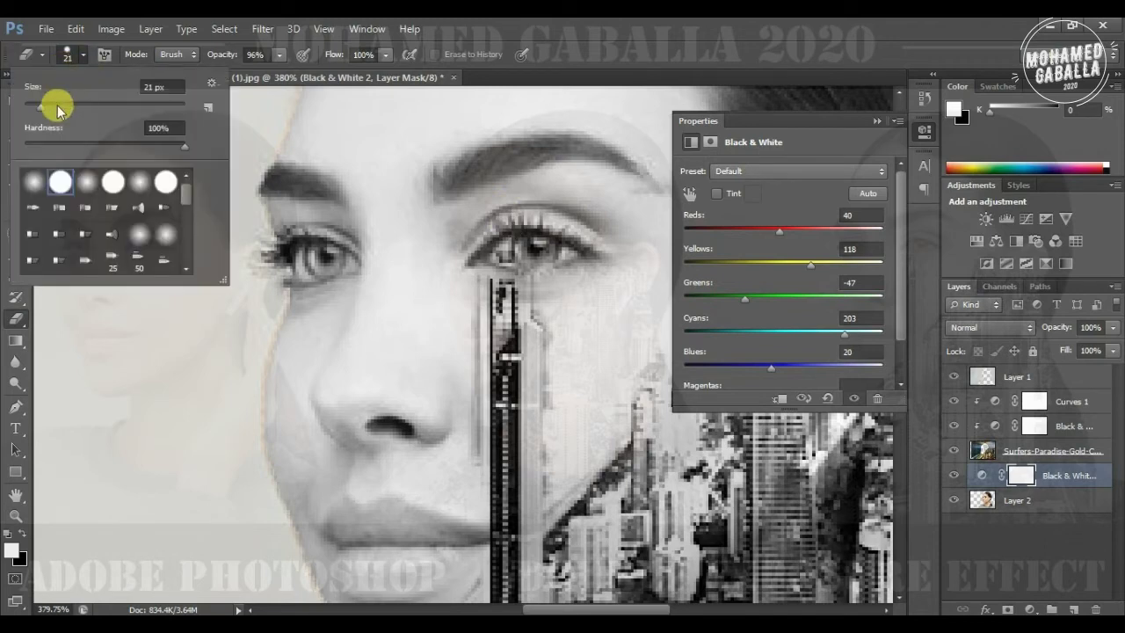
{"action": "left_click_drag", "start_coordinate": [35, 111], "coordinate": [36, 107]}
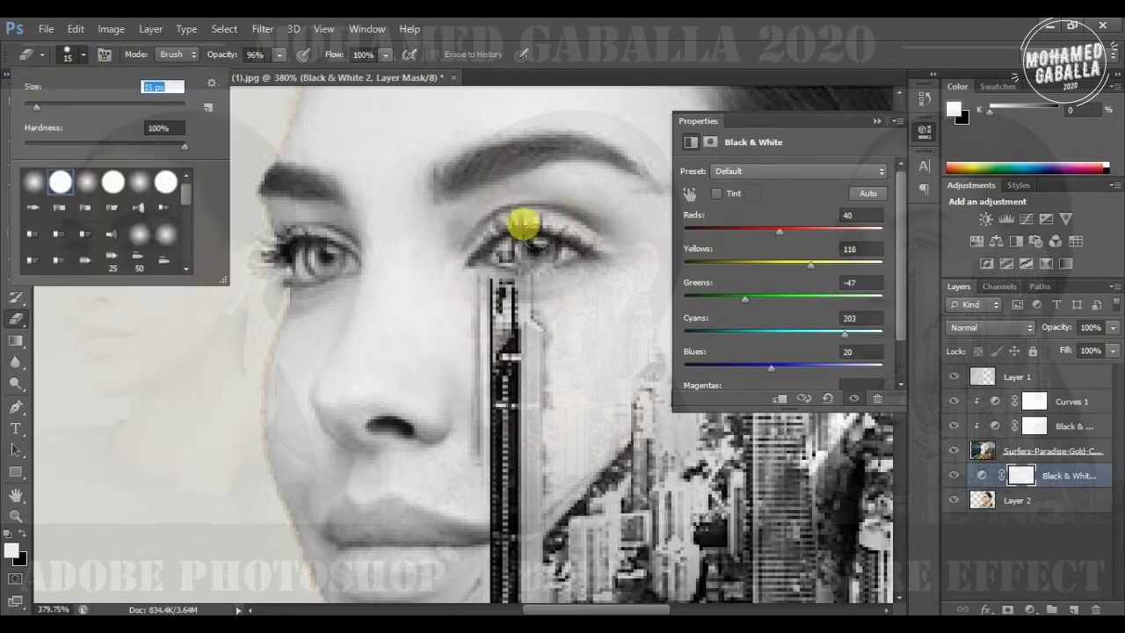
{"action": "left_click", "coordinate": [511, 225]}
{"action": "left_click", "coordinate": [527, 242]}
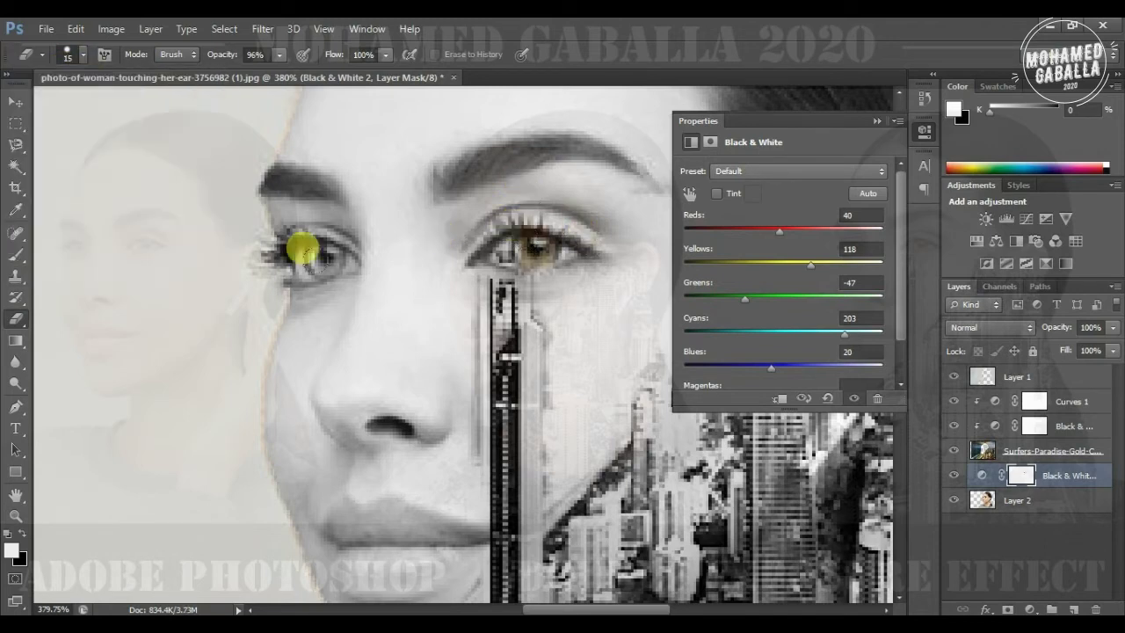
{"action": "left_click", "coordinate": [320, 249]}
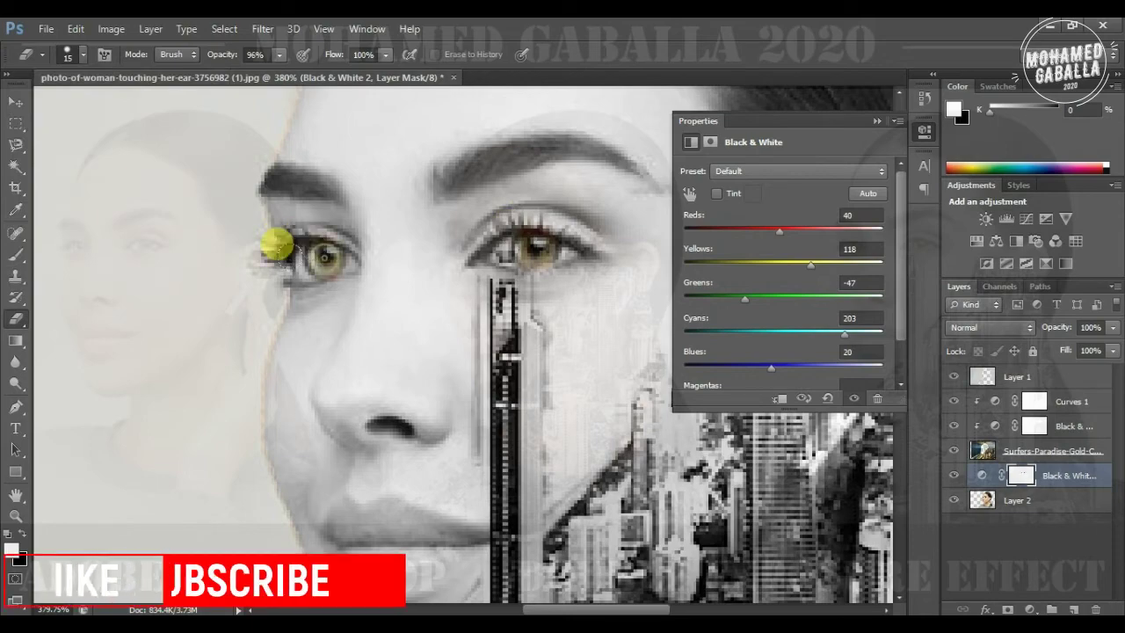
{"action": "scroll", "coordinate": [232, 345], "scroll_direction": "down", "scroll_amount": 6}
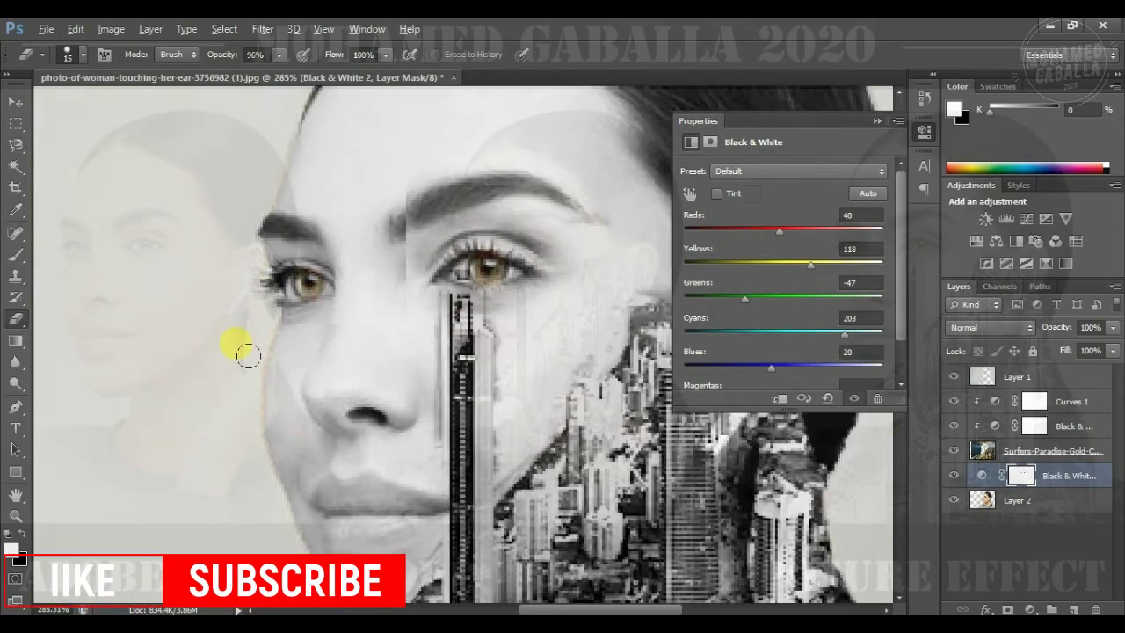
{"action": "scroll", "coordinate": [253, 364], "scroll_direction": "down", "scroll_amount": 1}
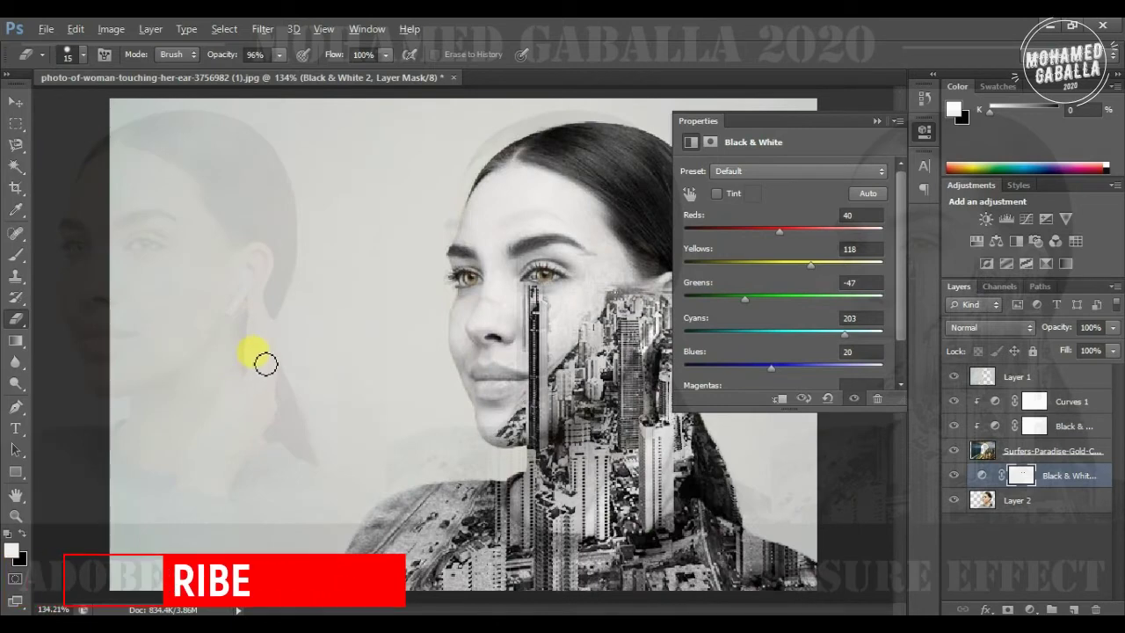
{"action": "scroll", "coordinate": [267, 364], "scroll_direction": "down", "scroll_amount": 1}
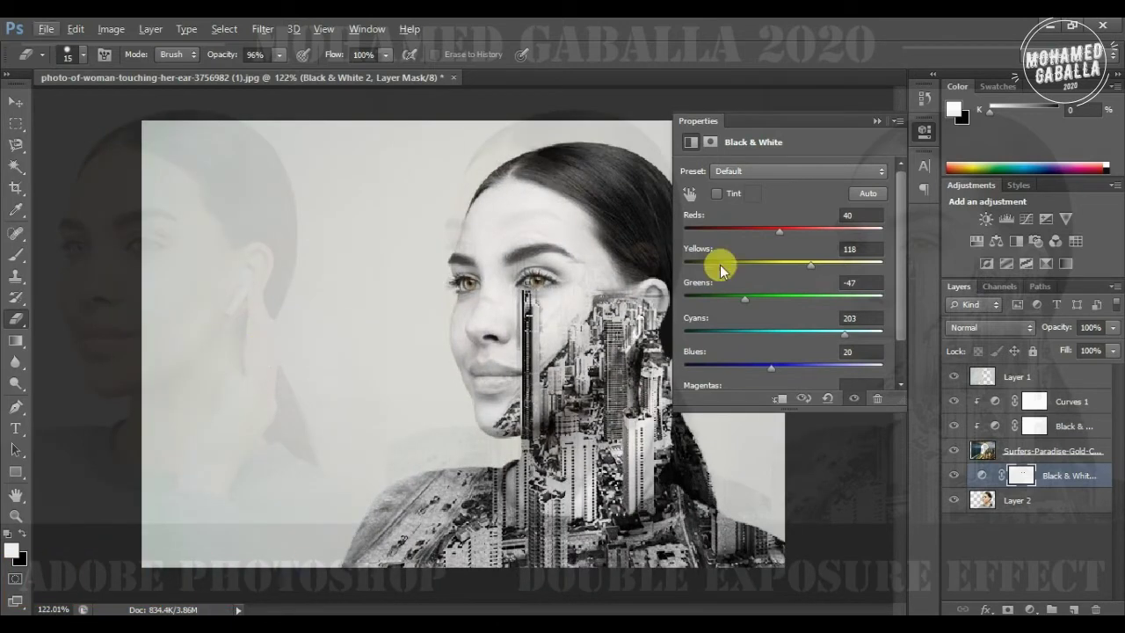
{"action": "left_click", "coordinate": [875, 122]}
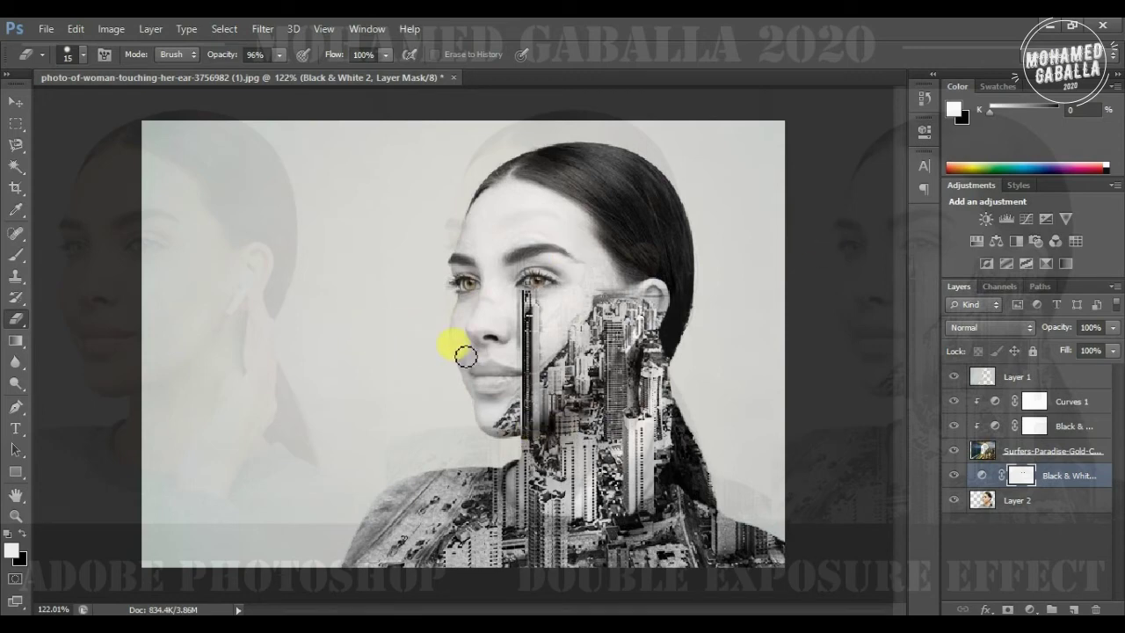
Step: Save a JPEG copy as "photo-of-woman-bfgtouching-her-ear-3756982 (1)" in New folder (2), with maximum quality 12 and the Progressive format
{"action": "left_click", "coordinate": [48, 36]}
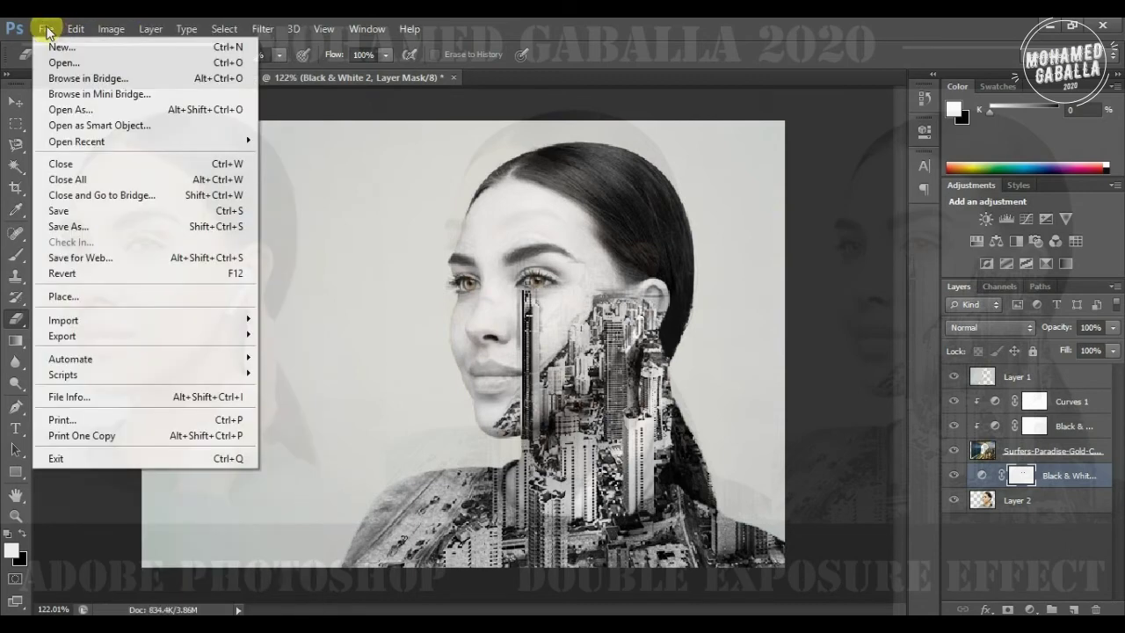
{"action": "left_click", "coordinate": [75, 226]}
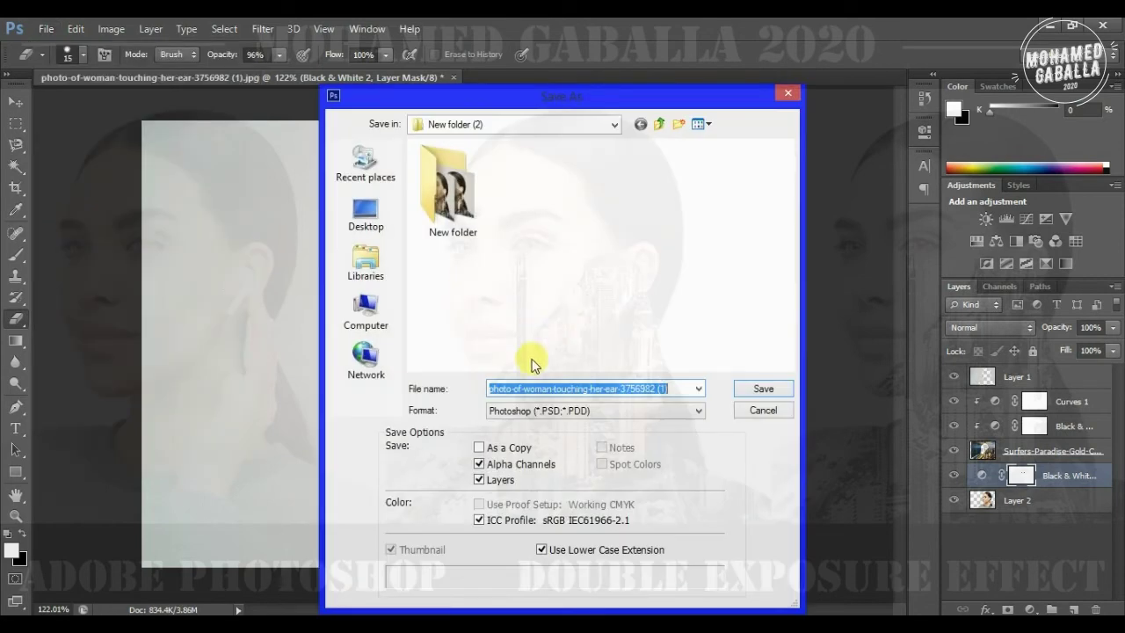
{"action": "left_click", "coordinate": [555, 387]}
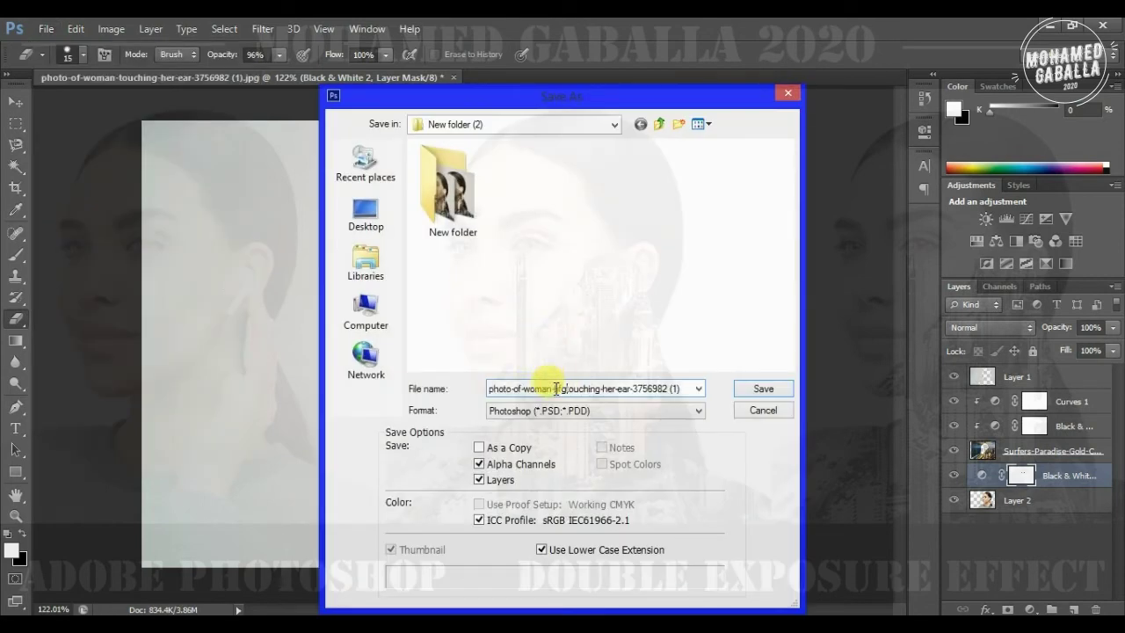
{"action": "left_click", "coordinate": [650, 411]}
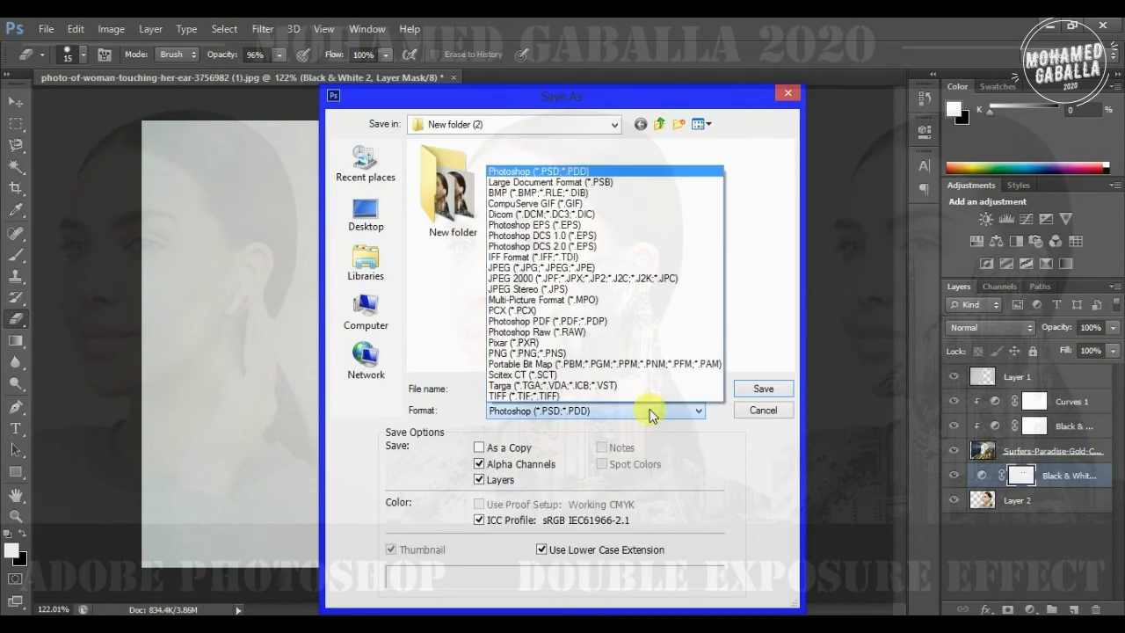
{"action": "left_click", "coordinate": [582, 259]}
{"action": "left_click", "coordinate": [761, 387]}
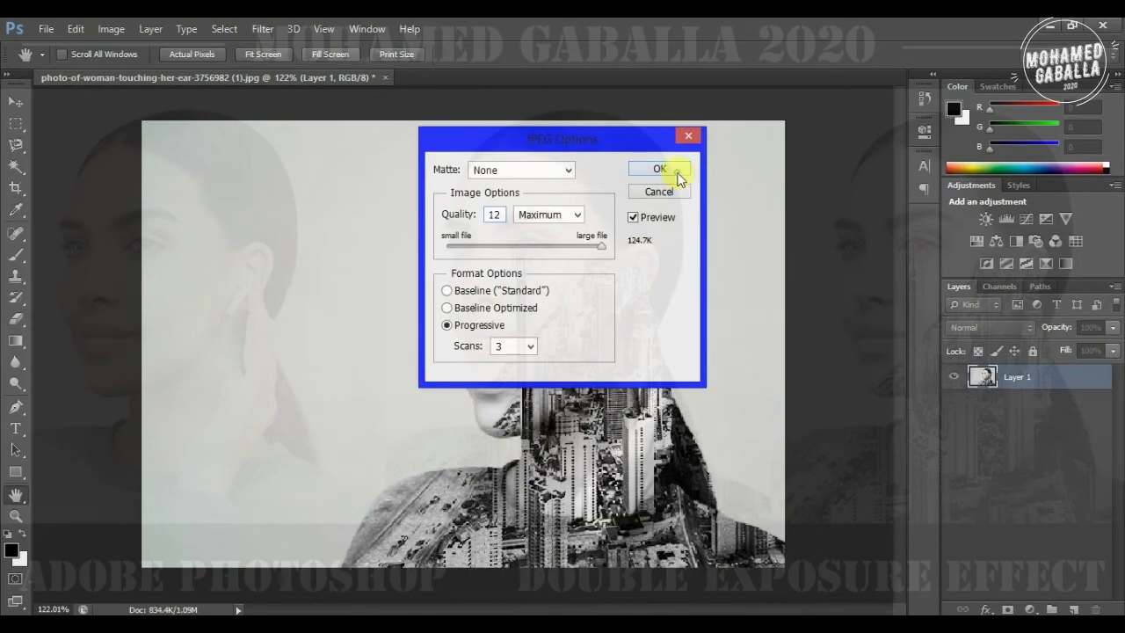
{"action": "left_click", "coordinate": [673, 171]}
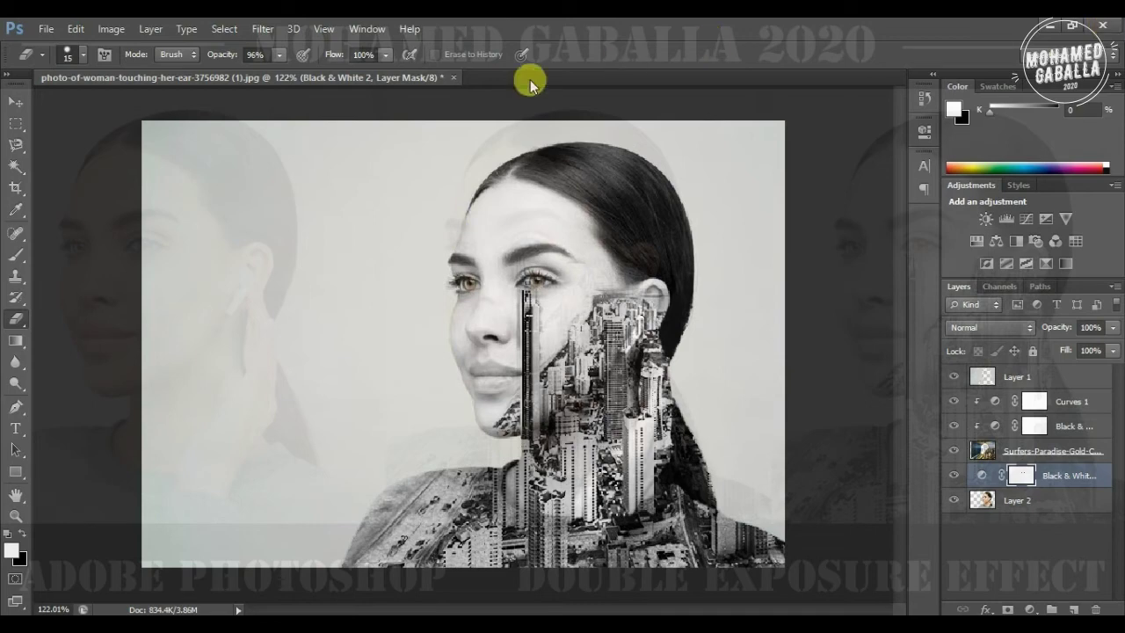
Step: Close the portrait document without saving its changes and quit Photoshop
{"action": "left_click", "coordinate": [452, 79]}
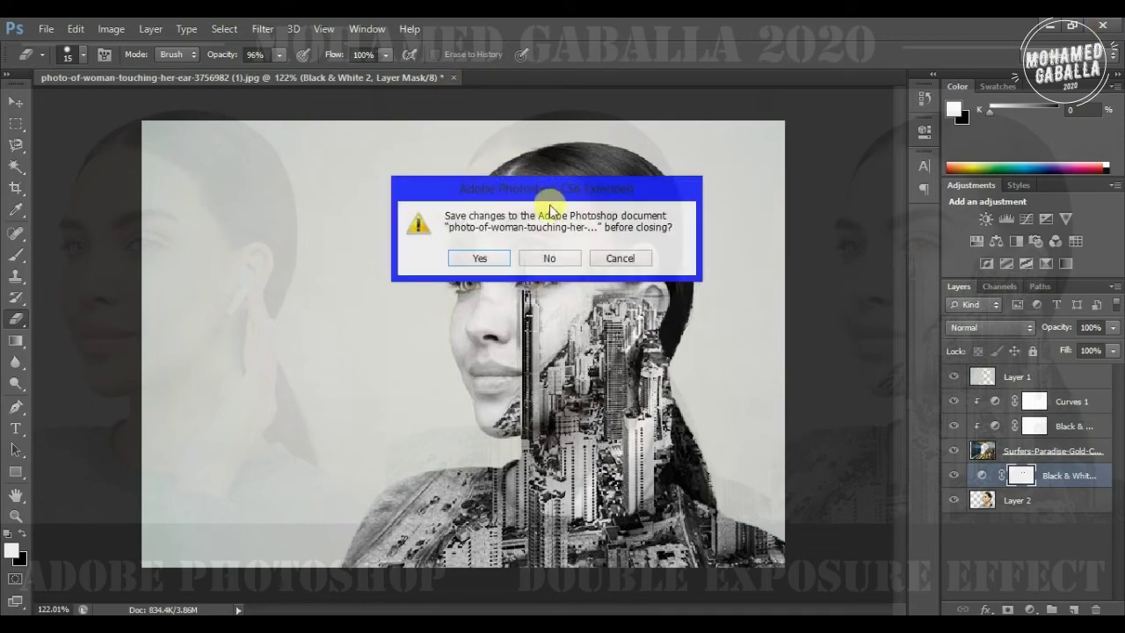
{"action": "left_click", "coordinate": [548, 263]}
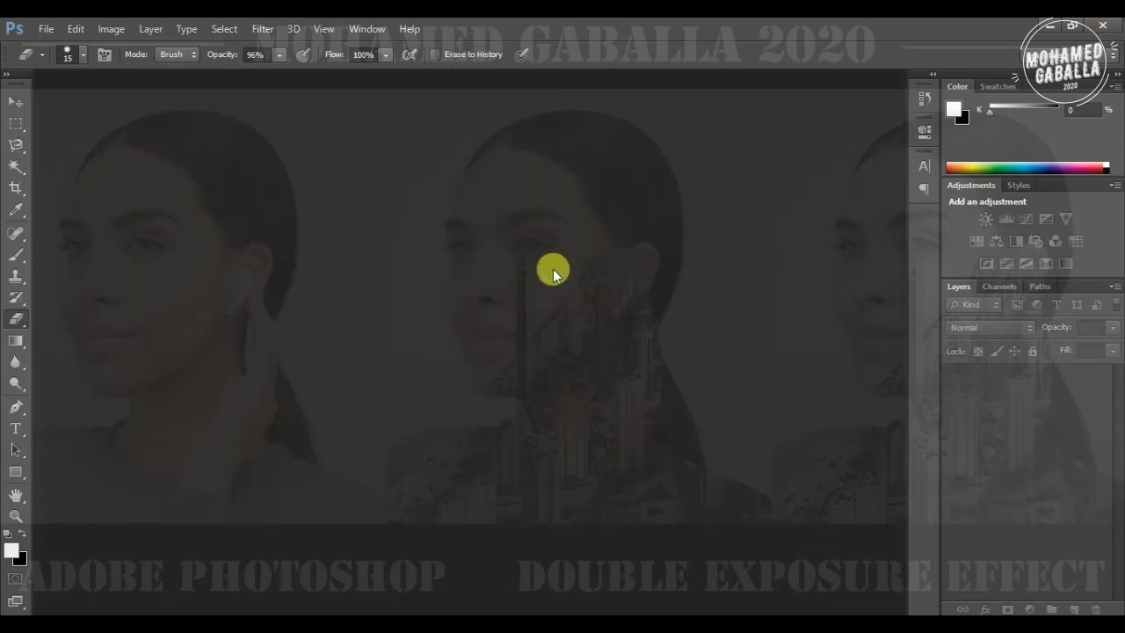
{"action": "left_click", "coordinate": [1103, 29]}
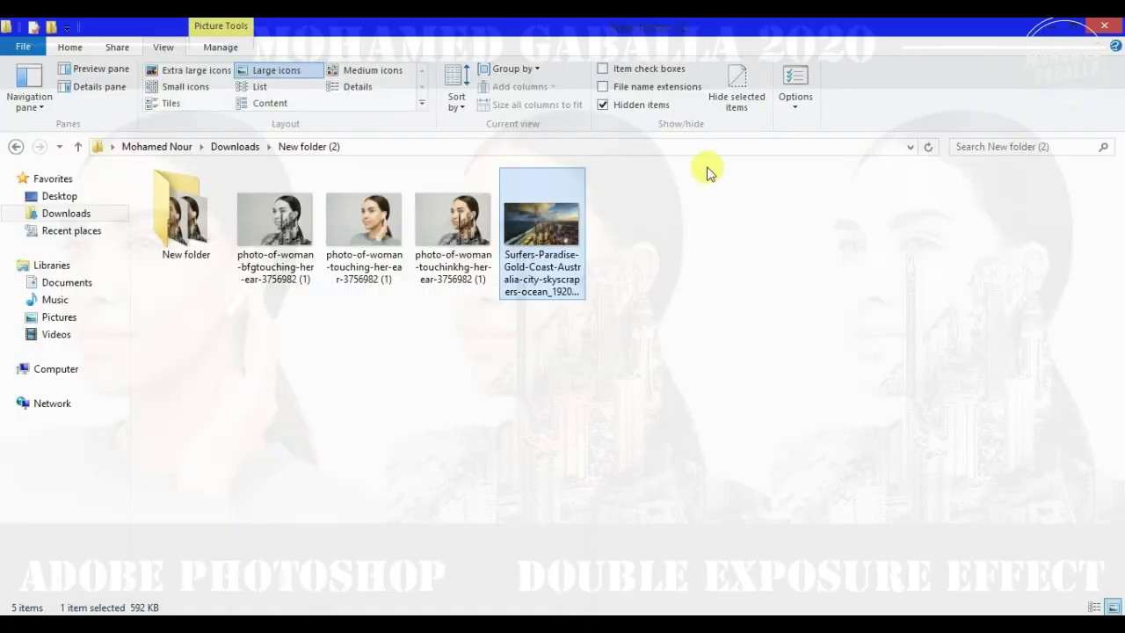
Step: Open the original woman's portrait from New folder (2) in Windows Photo Viewer and dock its window to half of the screen
{"action": "left_click", "coordinate": [570, 346]}
{"action": "double_click", "coordinate": [387, 215]}
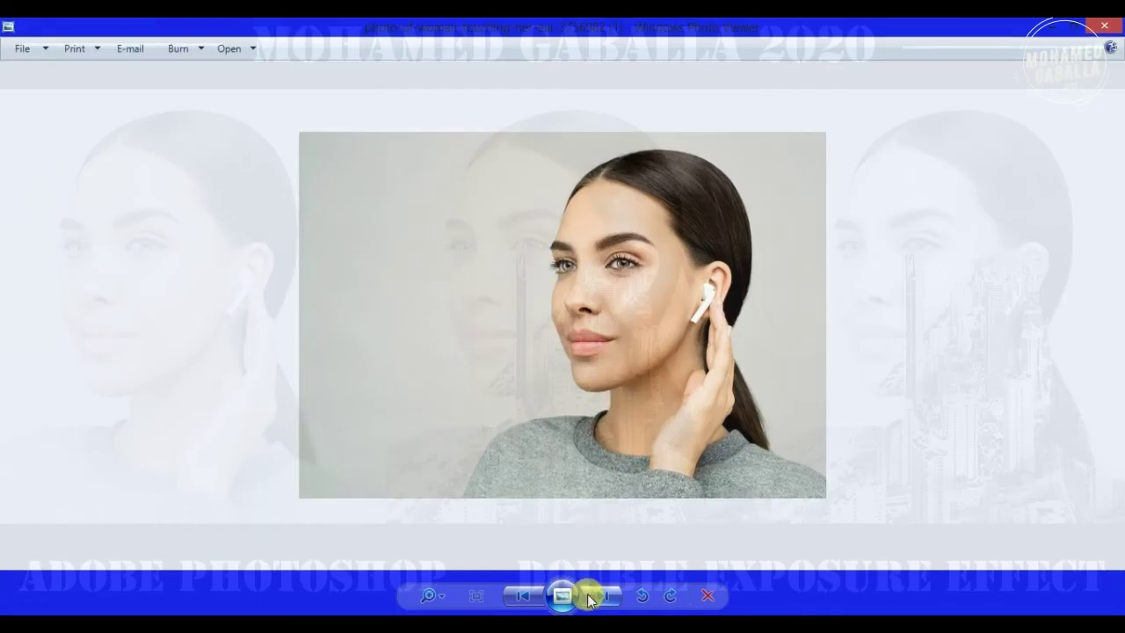
{"action": "left_click_drag", "start_coordinate": [929, 30], "coordinate": [1, 42]}
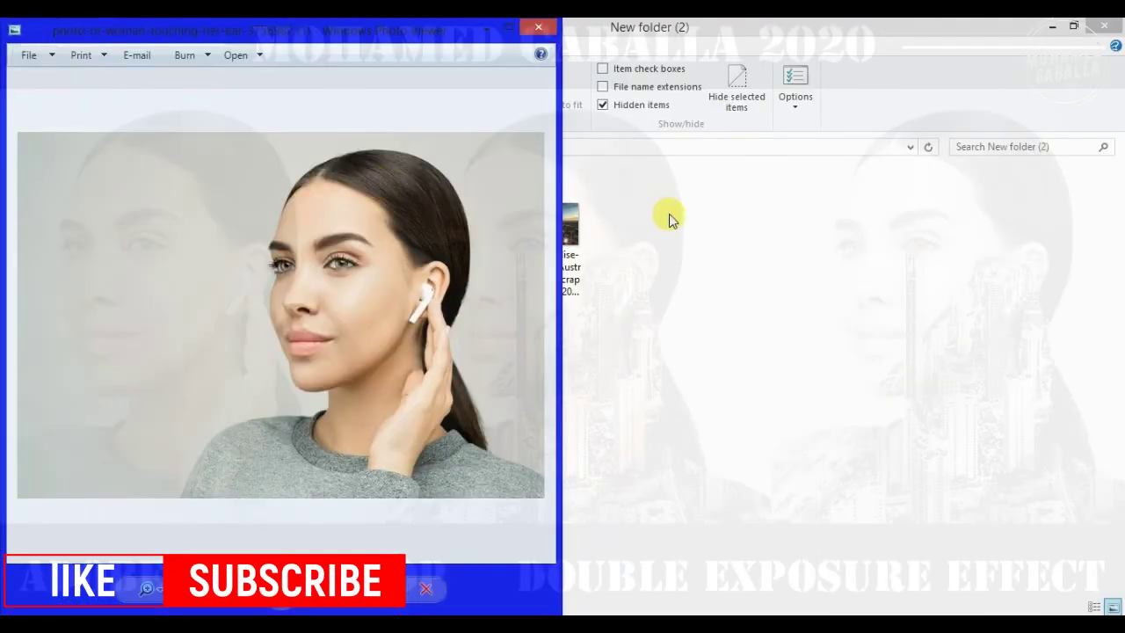
{"action": "left_click", "coordinate": [668, 218]}
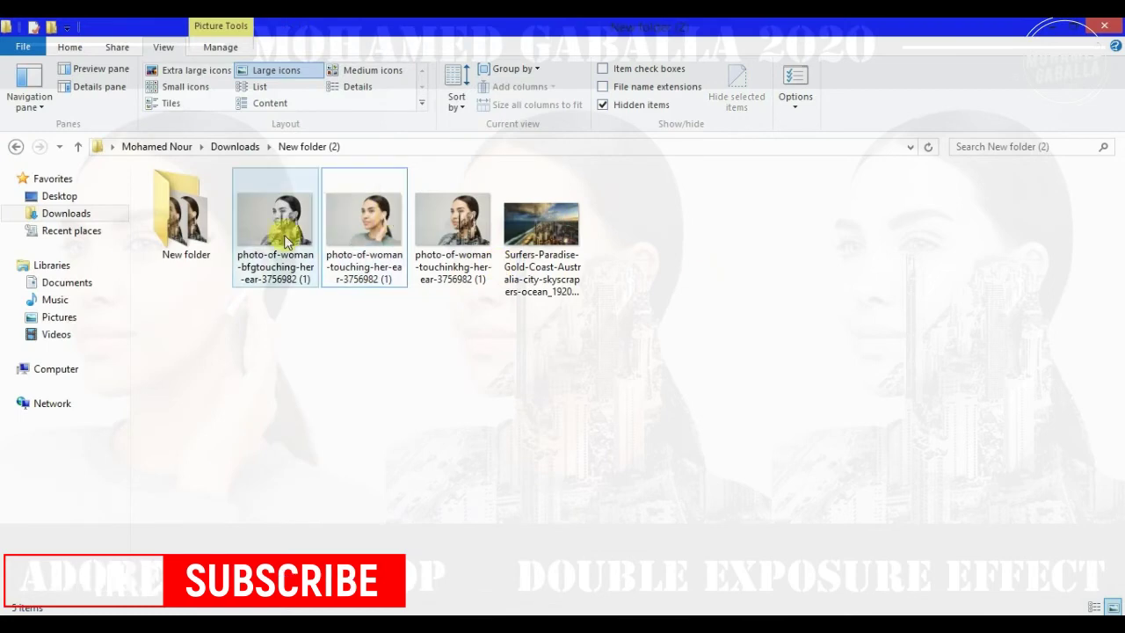
Step: Open the colour and the black-and-white double exposure JPEGs in Windows Photo Viewer and arrange them side by side
{"action": "double_click", "coordinate": [446, 231]}
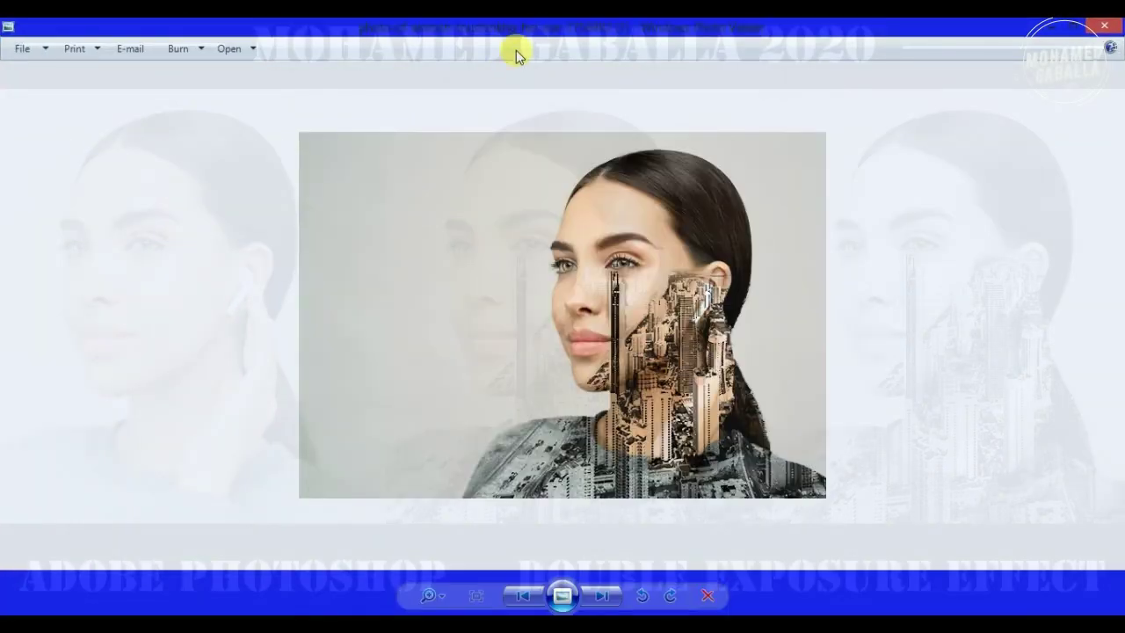
{"action": "left_click_drag", "start_coordinate": [568, 24], "coordinate": [1124, 26]}
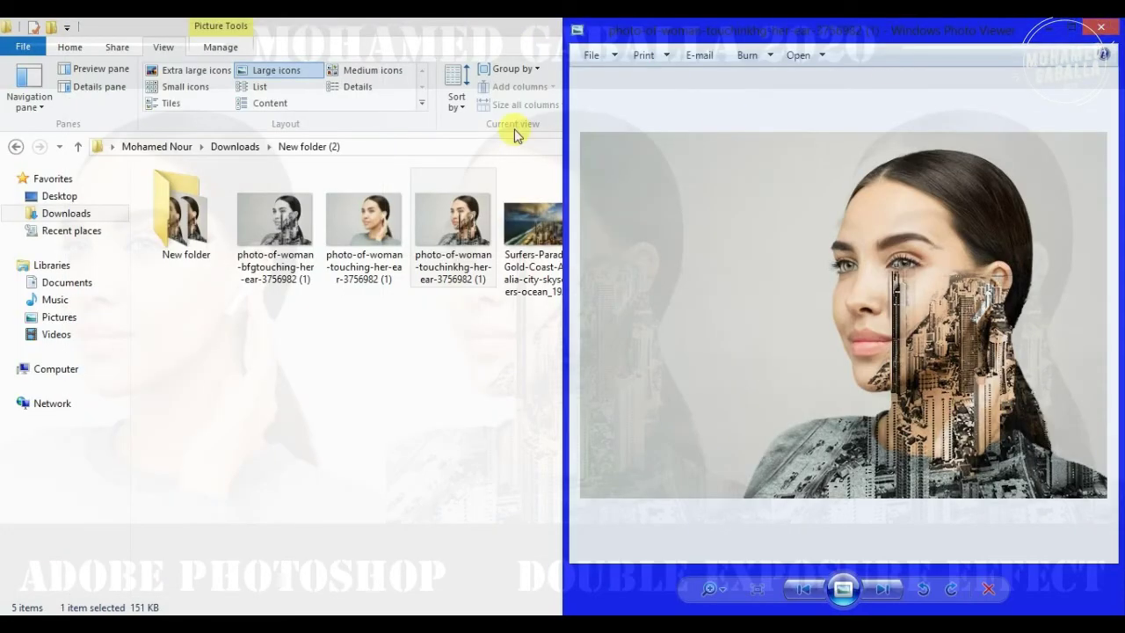
{"action": "double_click", "coordinate": [276, 222]}
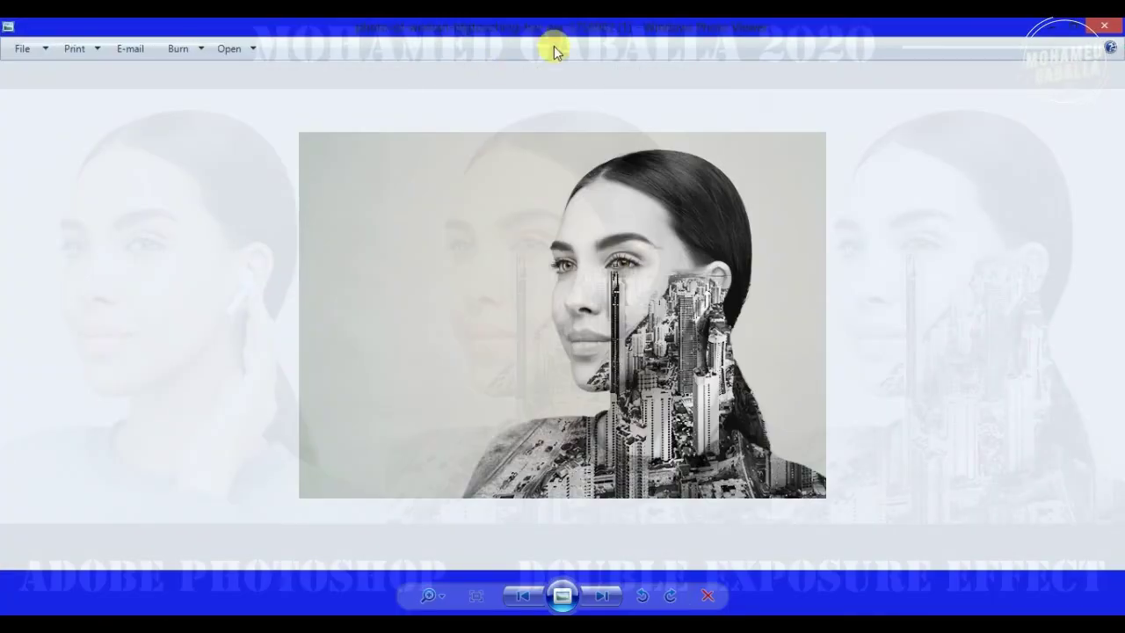
{"action": "left_click_drag", "start_coordinate": [413, 27], "coordinate": [0, 26]}
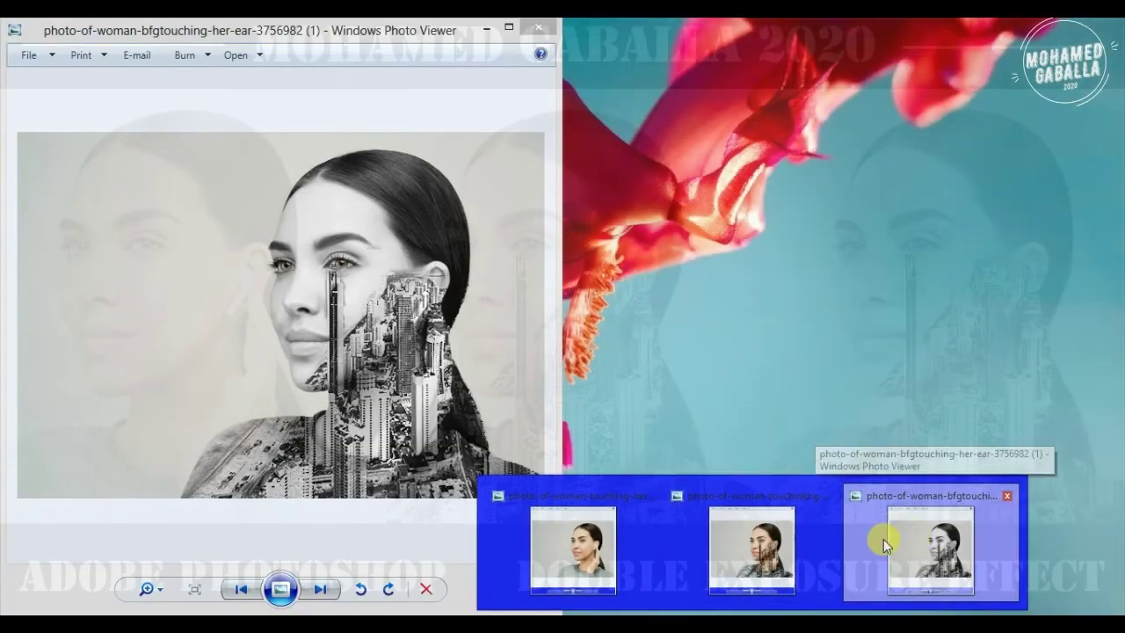
{"action": "left_click", "coordinate": [915, 536]}
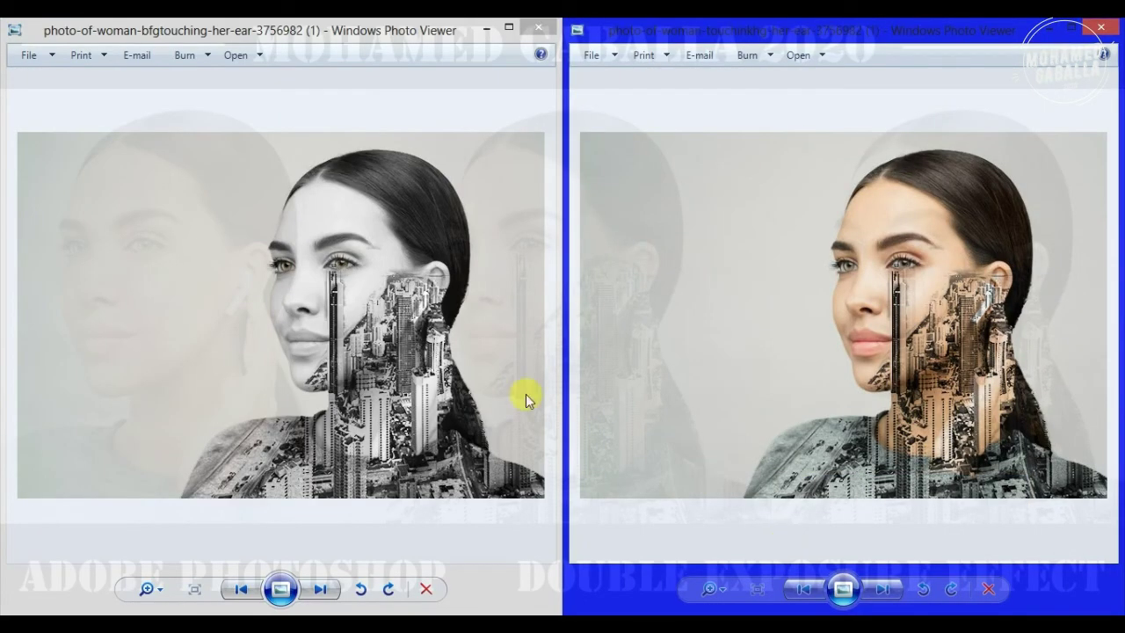
Step: Compare the face and city blending in both double exposure versions up close, restore the full views, and close both images
{"action": "scroll", "coordinate": [844, 392], "scroll_direction": "up", "scroll_amount": 5}
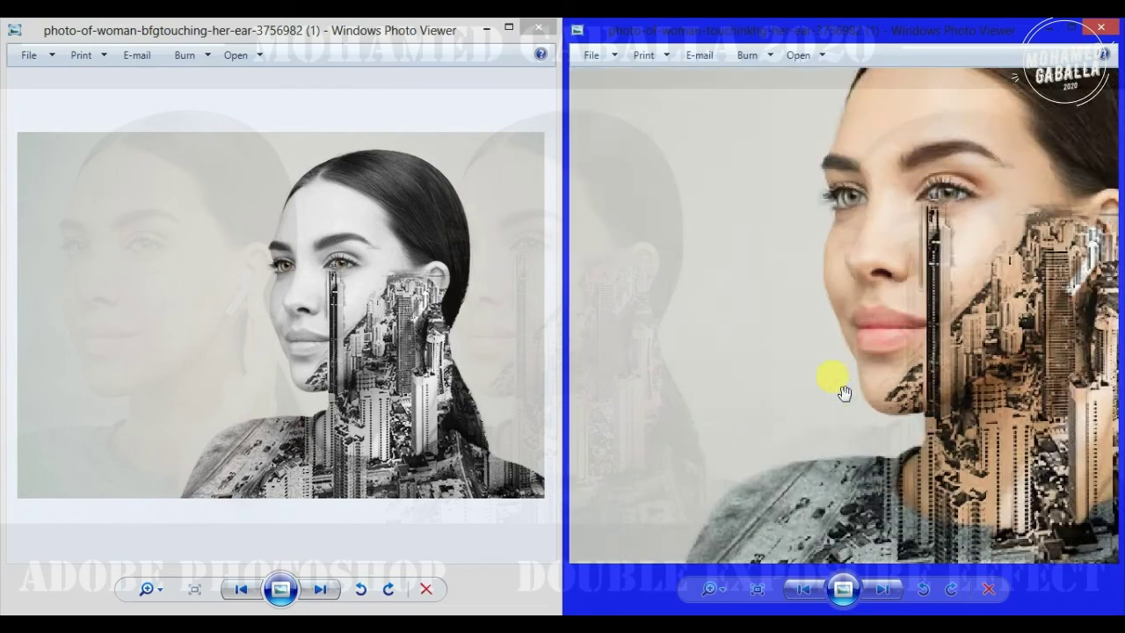
{"action": "scroll", "coordinate": [743, 345], "scroll_direction": "up", "scroll_amount": 1}
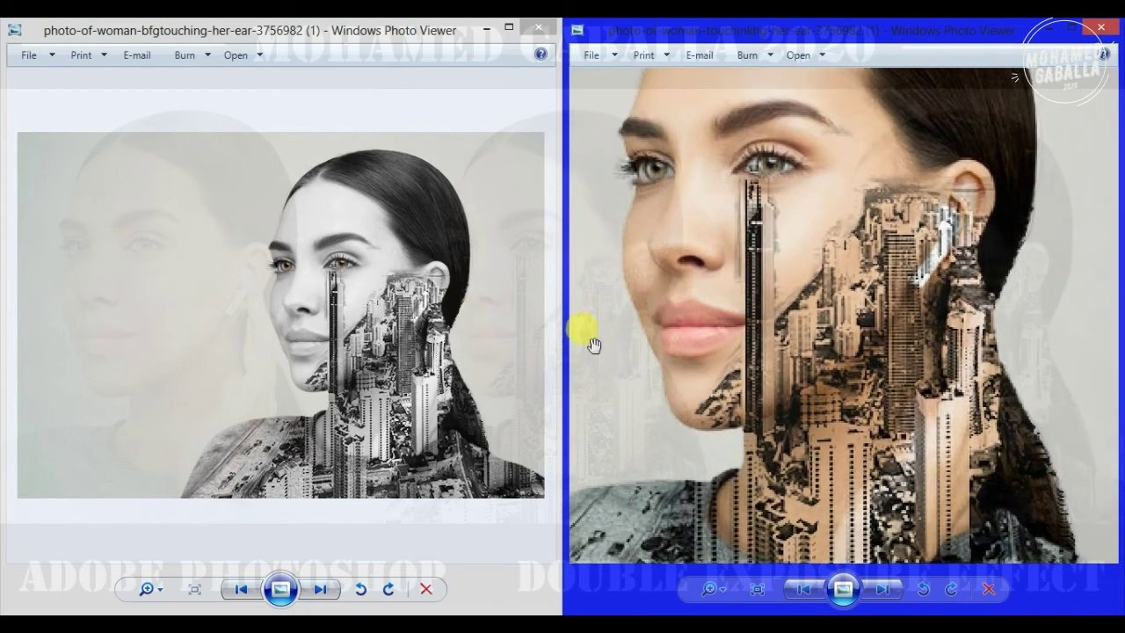
{"action": "left_click", "coordinate": [369, 299]}
{"action": "scroll", "coordinate": [360, 286], "scroll_direction": "up", "scroll_amount": 5}
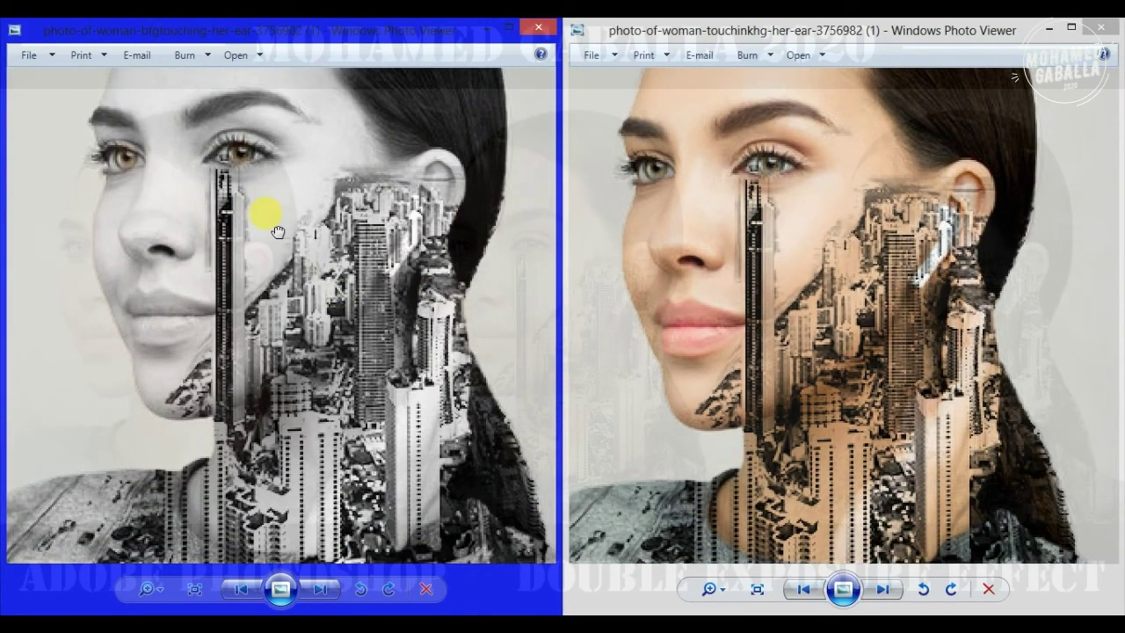
{"action": "left_click_drag", "start_coordinate": [268, 182], "coordinate": [282, 152]}
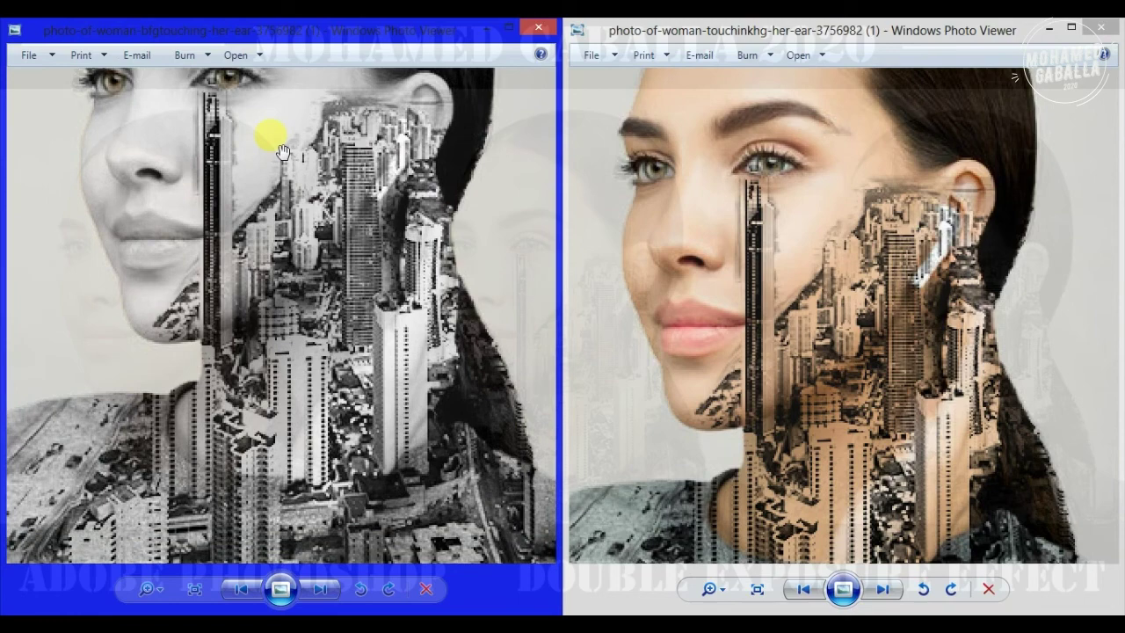
{"action": "left_click", "coordinate": [737, 301]}
{"action": "scroll", "coordinate": [736, 301], "scroll_direction": "down", "scroll_amount": 5}
{"action": "left_click", "coordinate": [289, 291]}
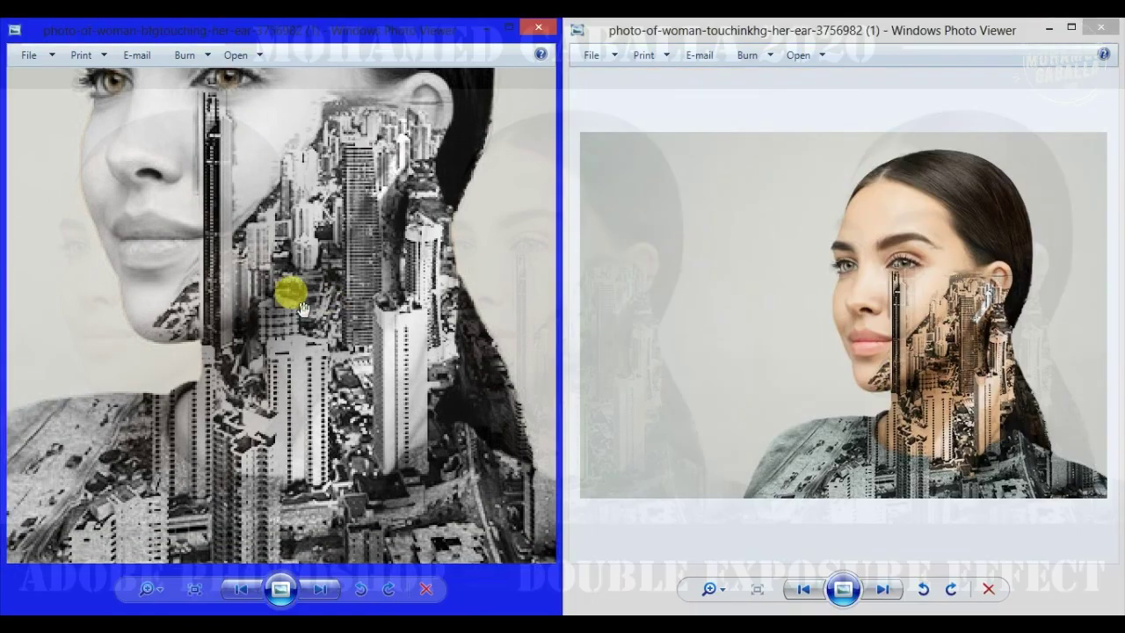
{"action": "scroll", "coordinate": [311, 309], "scroll_direction": "down", "scroll_amount": 5}
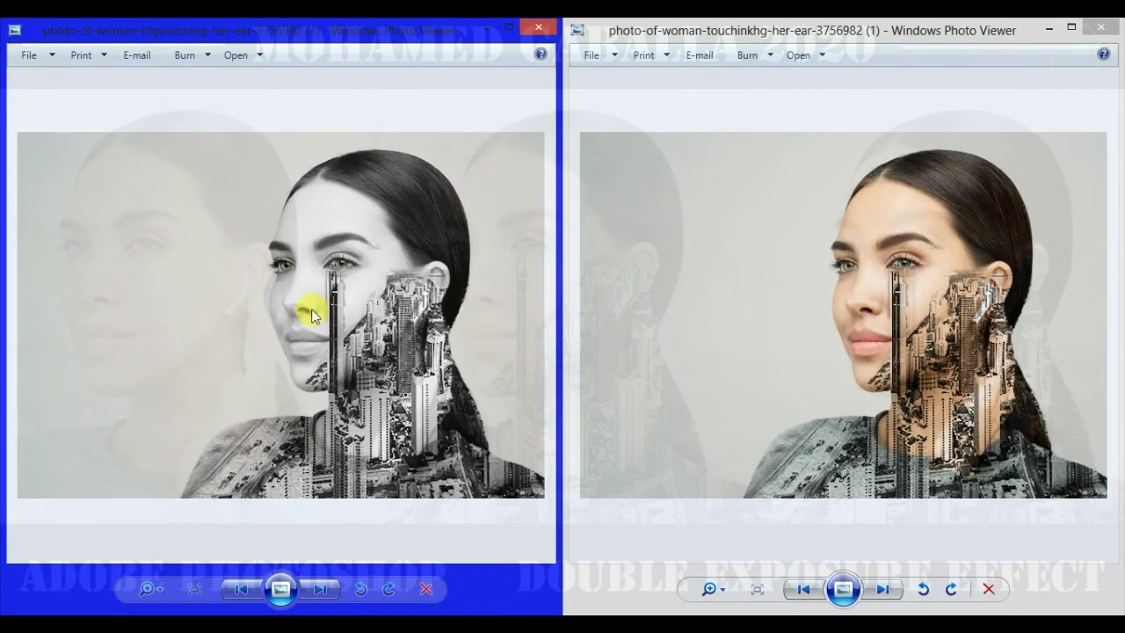
{"action": "left_click", "coordinate": [1105, 29]}
{"action": "left_click", "coordinate": [530, 34]}
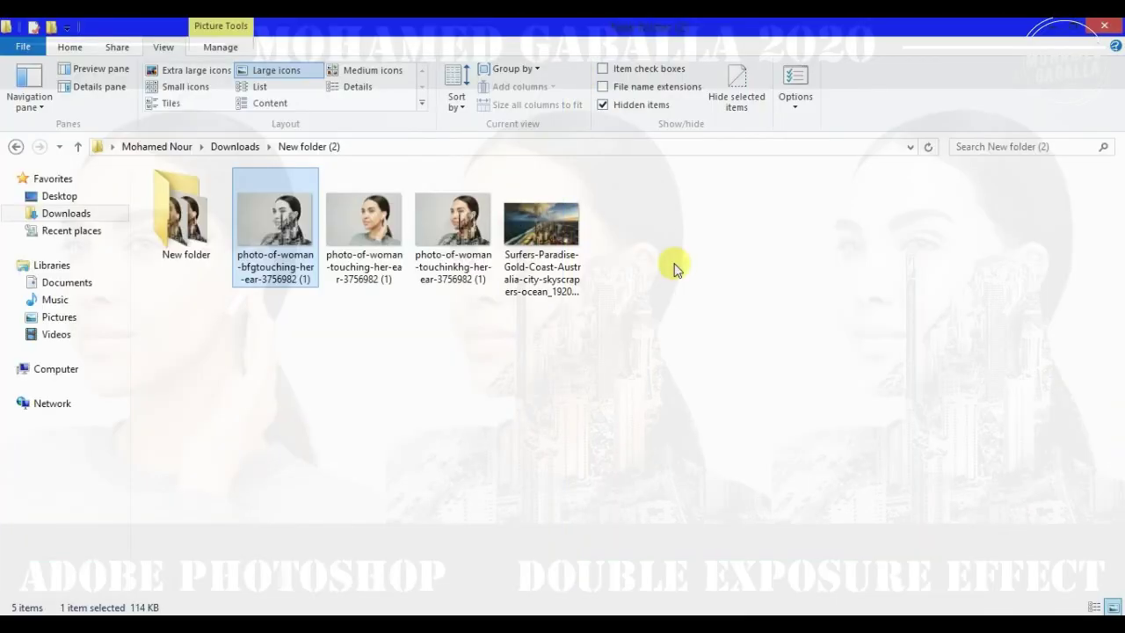
Step: View the Surfers Paradise skyline image and the original portrait used as sources, and close the viewer windows
{"action": "double_click", "coordinate": [538, 223]}
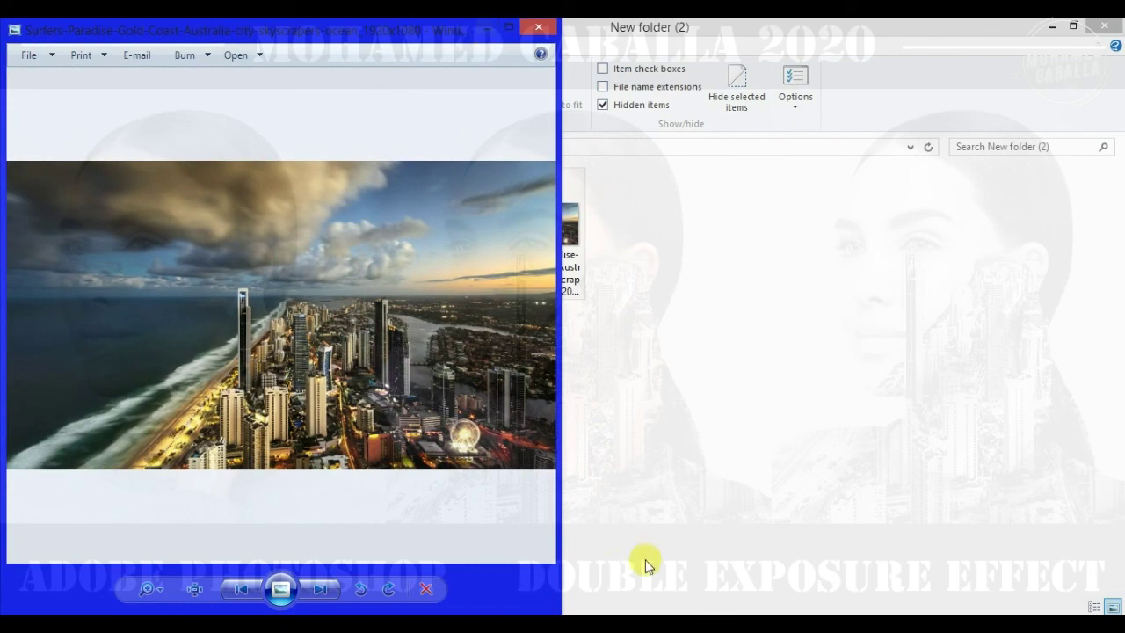
{"action": "left_click", "coordinate": [673, 545]}
{"action": "left_click_drag", "start_coordinate": [237, 31], "coordinate": [791, 38]}
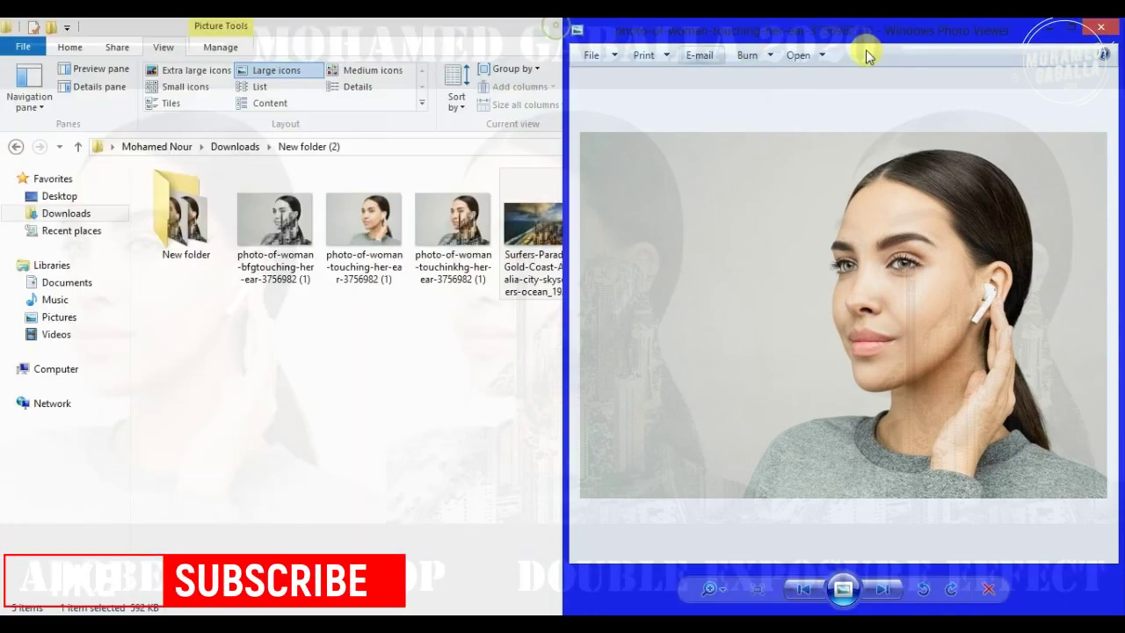
{"action": "left_click", "coordinate": [1098, 29]}
{"action": "left_click", "coordinate": [691, 322]}
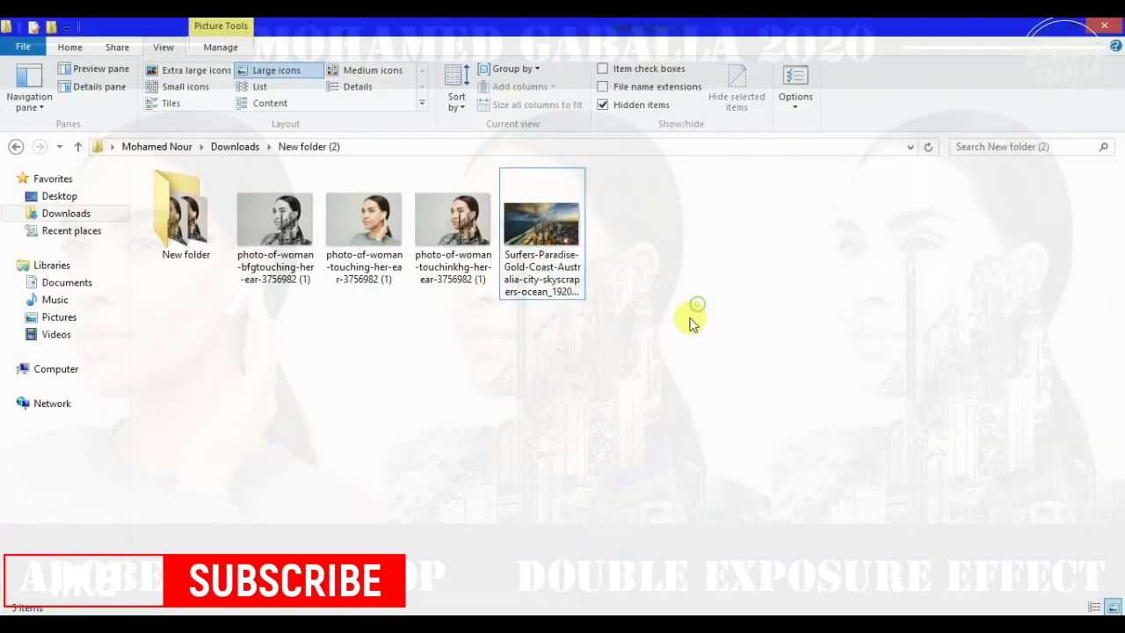